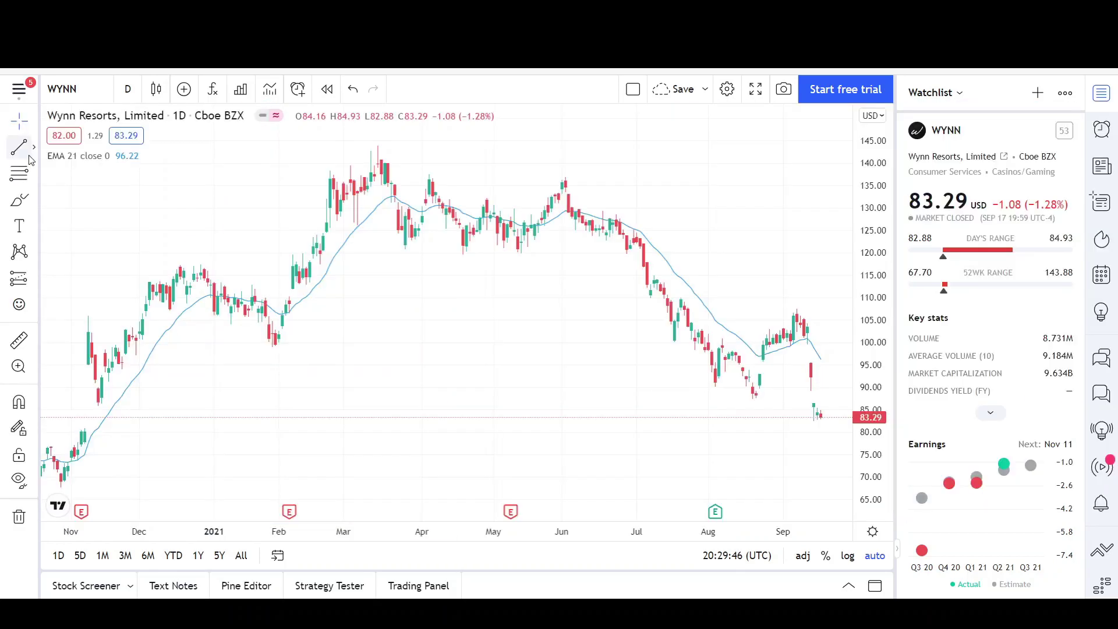
# Step: Draw a parallel channel from 09 Feb to 03 Aug, spanning about 121 to 136.47
pyautogui.click(34, 150)
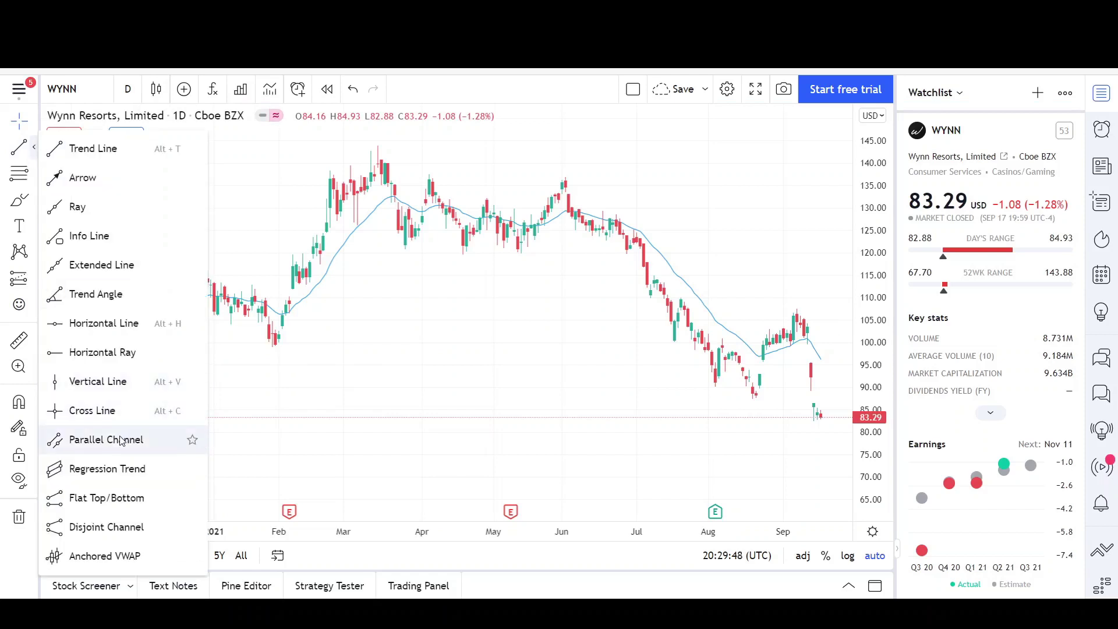
pyautogui.click(116, 437)
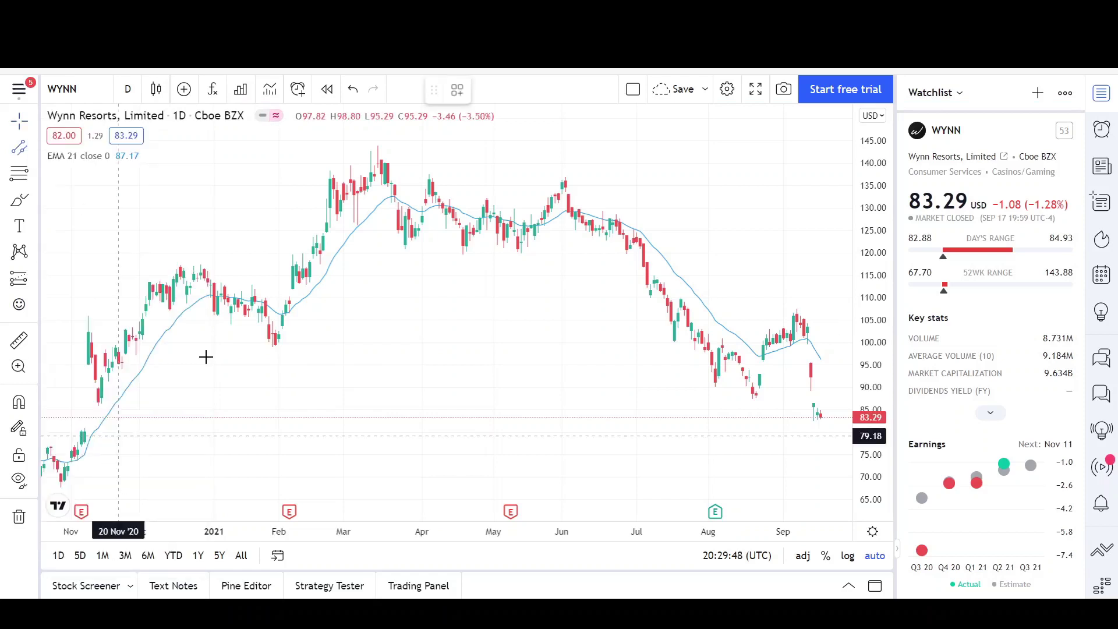
pyautogui.click(299, 247)
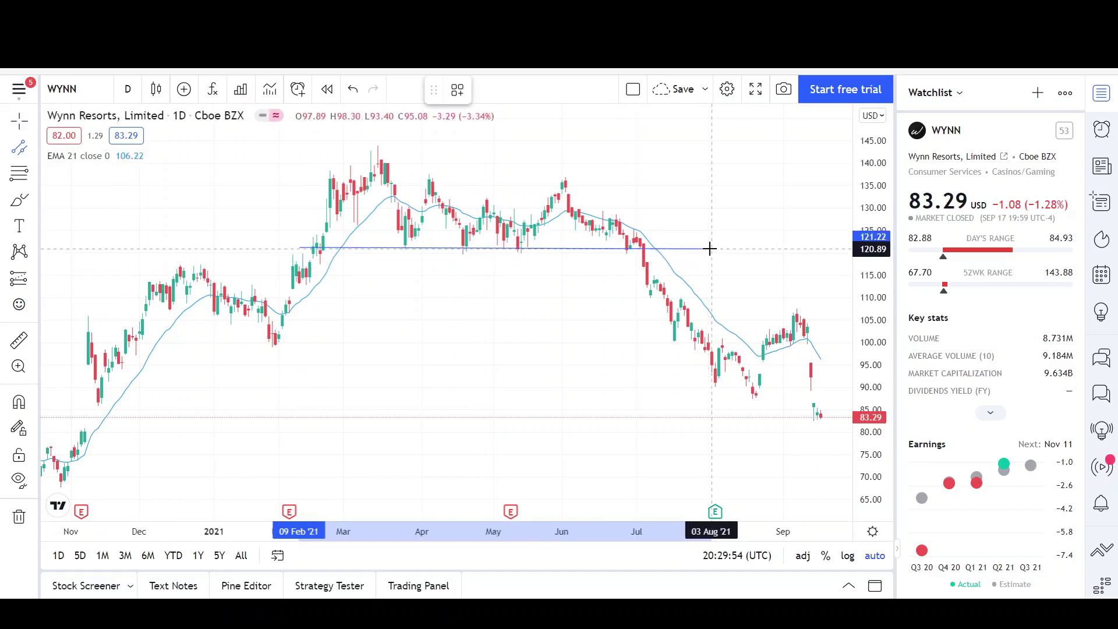
pyautogui.click(709, 247)
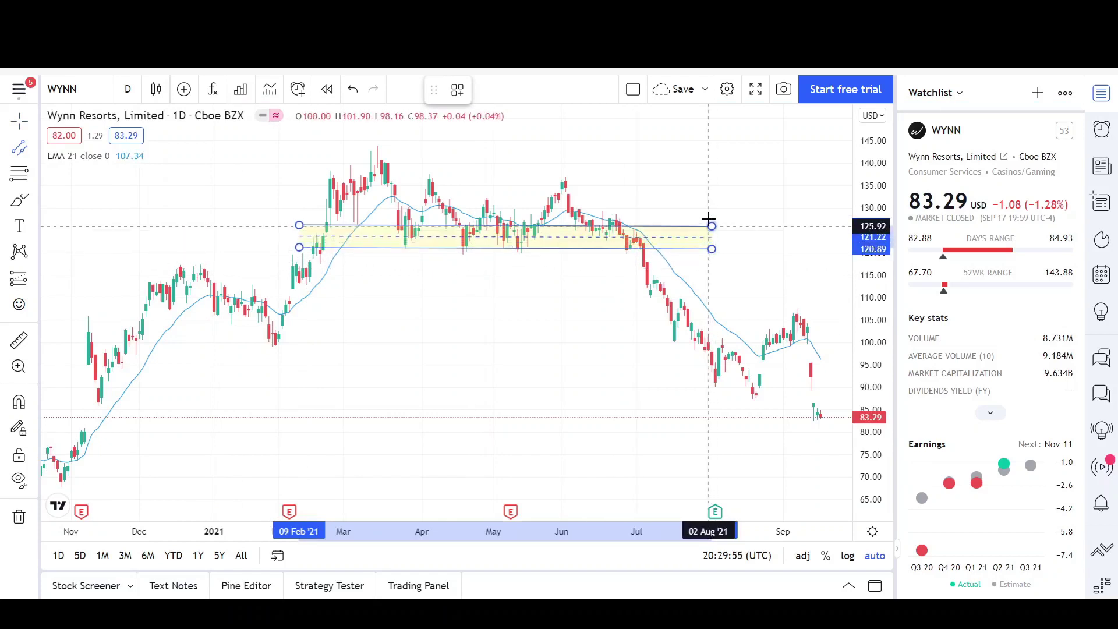
pyautogui.click(709, 178)
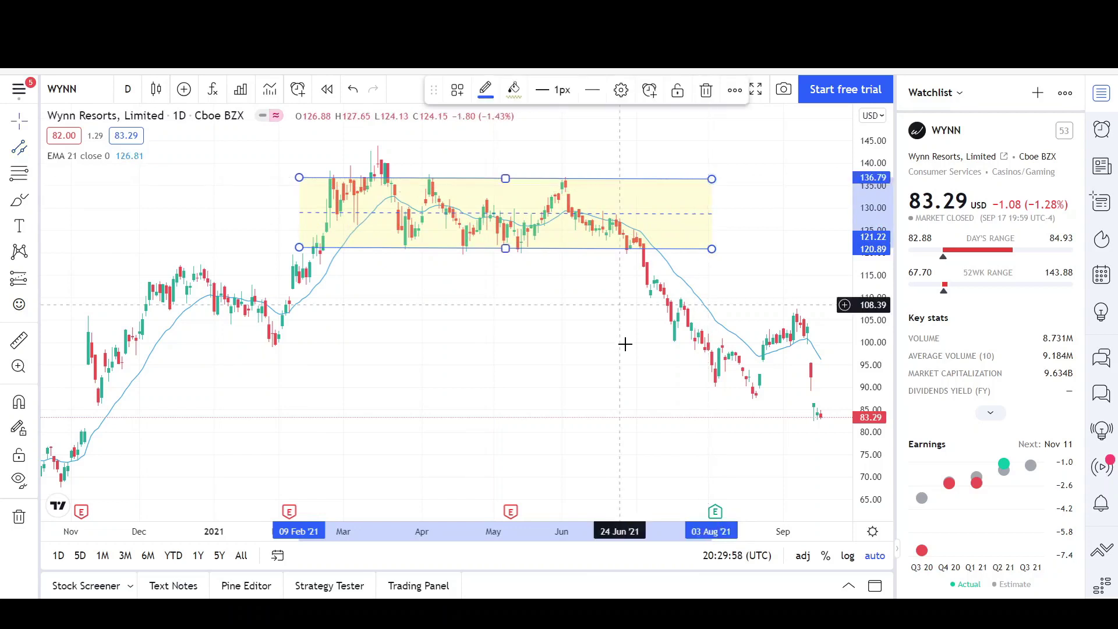
pyautogui.click(625, 345)
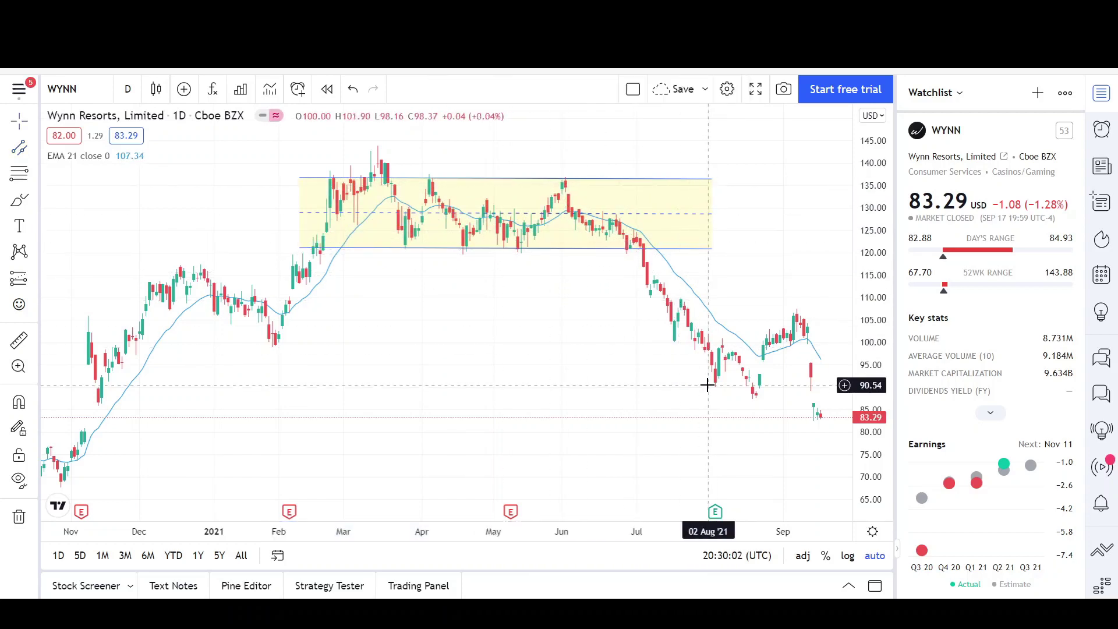
# Step: Draw a descending channel from 18 Jun near 131.60 to 10 Sep and fine-tune its anchors
pyautogui.click(19, 148)
pyautogui.click(607, 201)
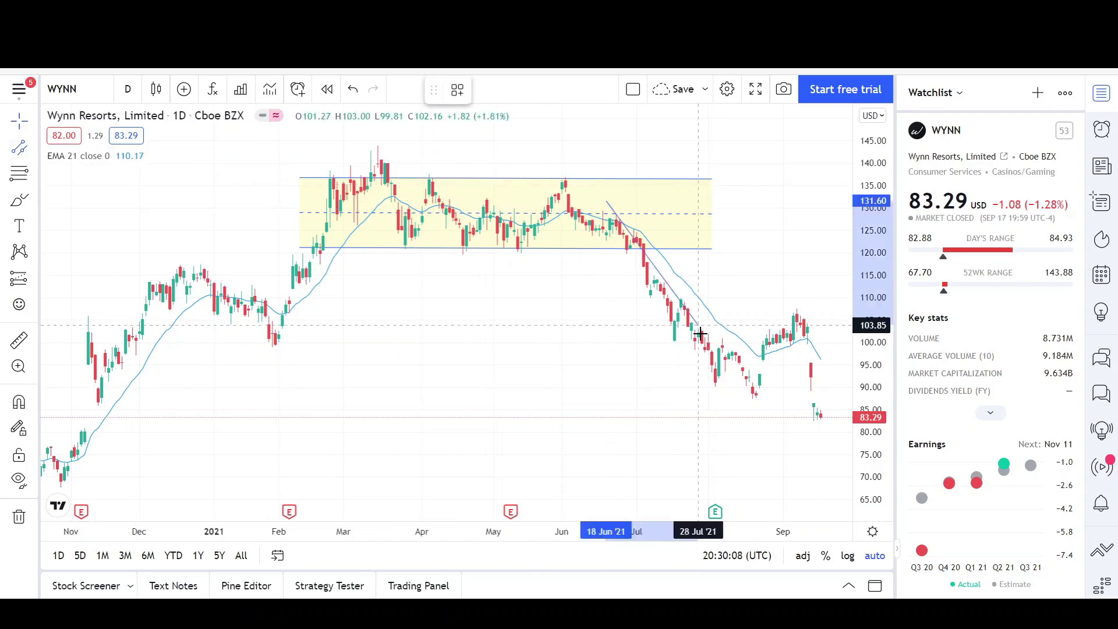
pyautogui.click(802, 432)
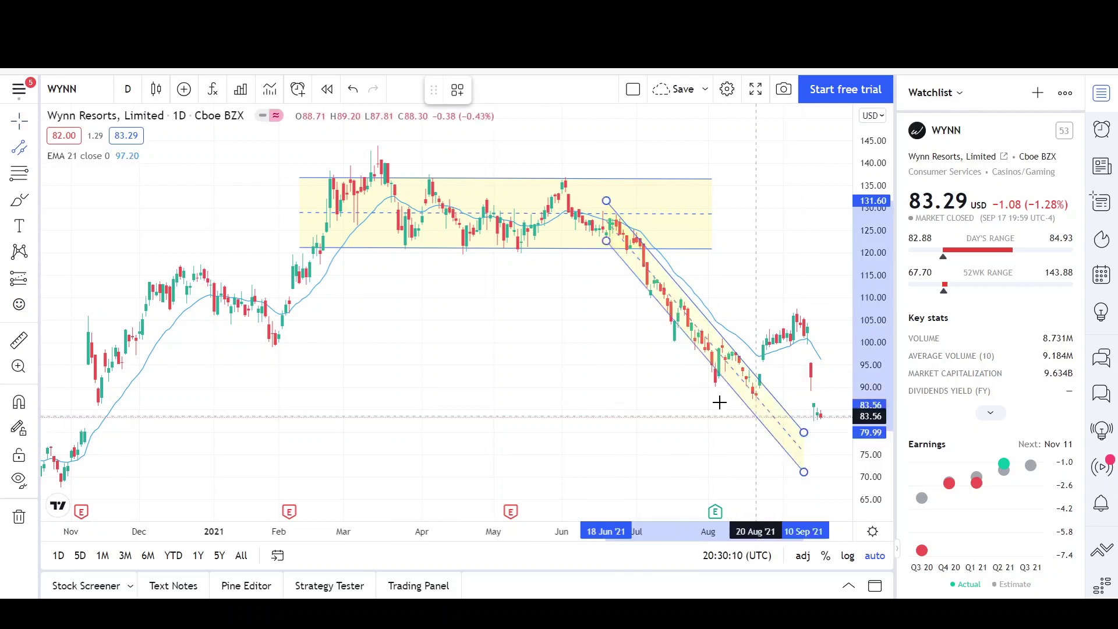
pyautogui.click(715, 388)
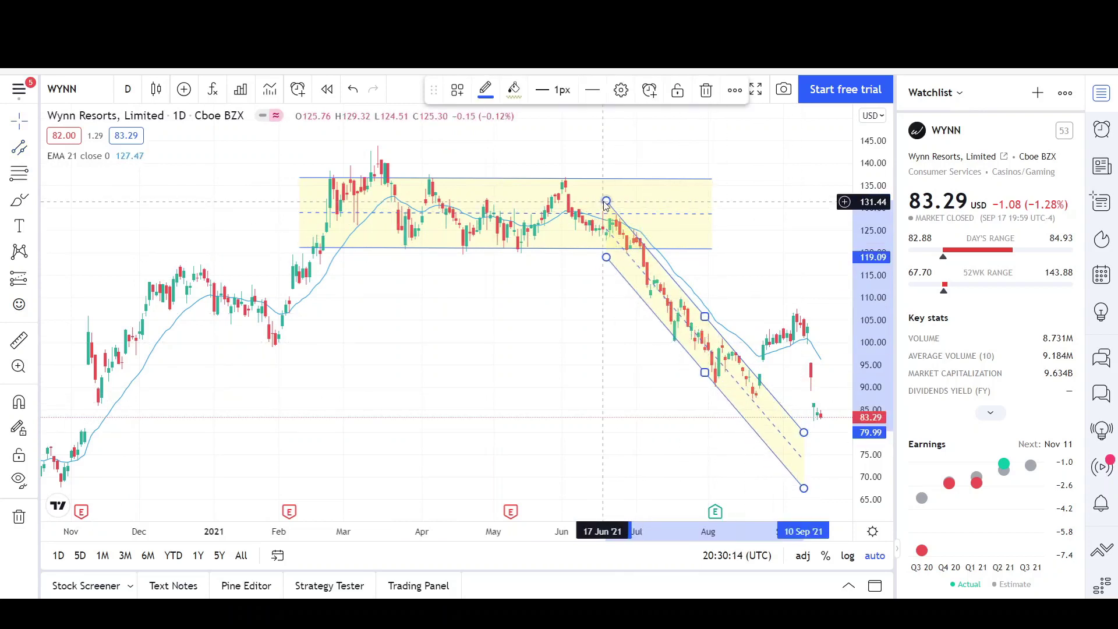
pyautogui.moveTo(605, 204); pyautogui.dragTo(600, 189)
pyautogui.click(601, 332)
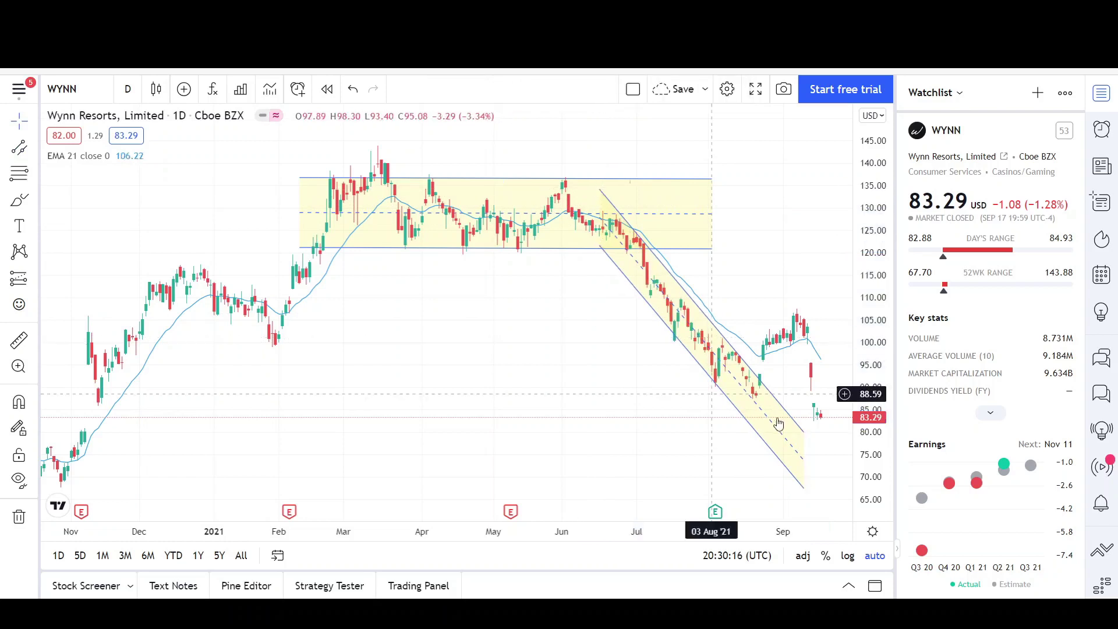
pyautogui.click(716, 384)
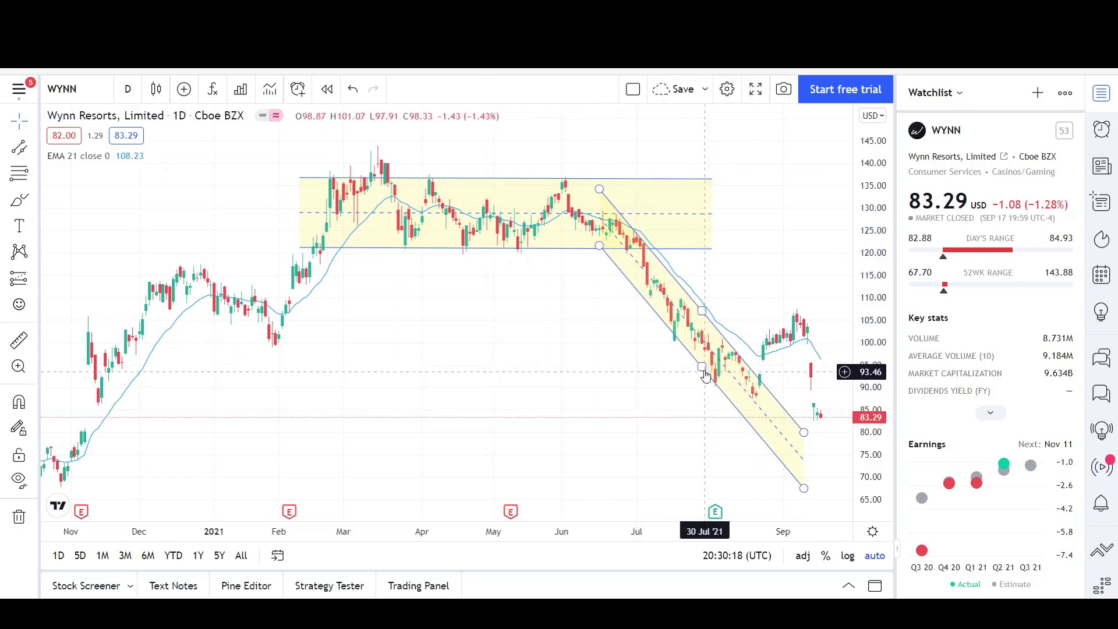
pyautogui.moveTo(703, 369); pyautogui.dragTo(702, 373)
# Step: Fill the descending channel orange
pyautogui.click(513, 88)
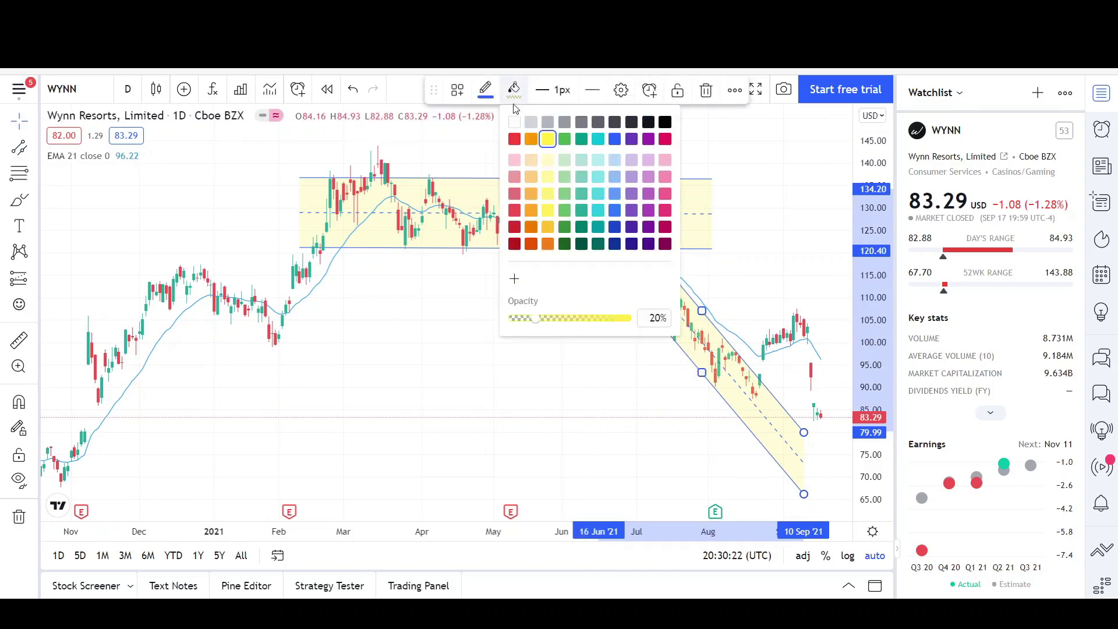
pyautogui.click(530, 139)
pyautogui.moveTo(567, 374); pyautogui.dragTo(436, 384)
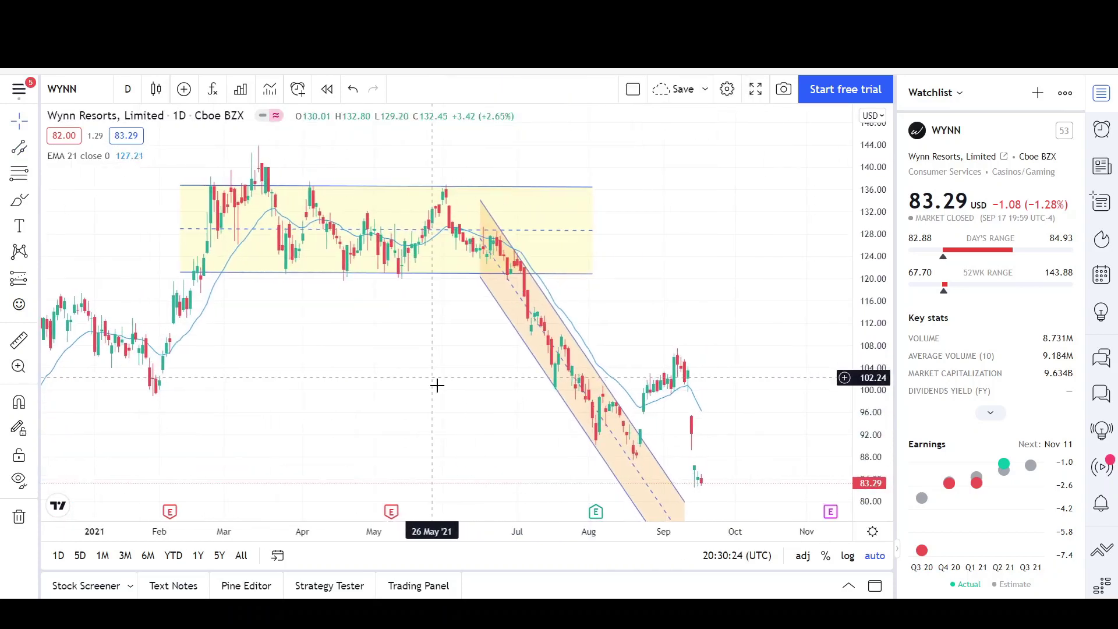
# Step: Circle the August low at the channel bottom with a freehand brush loop
pyautogui.click(19, 200)
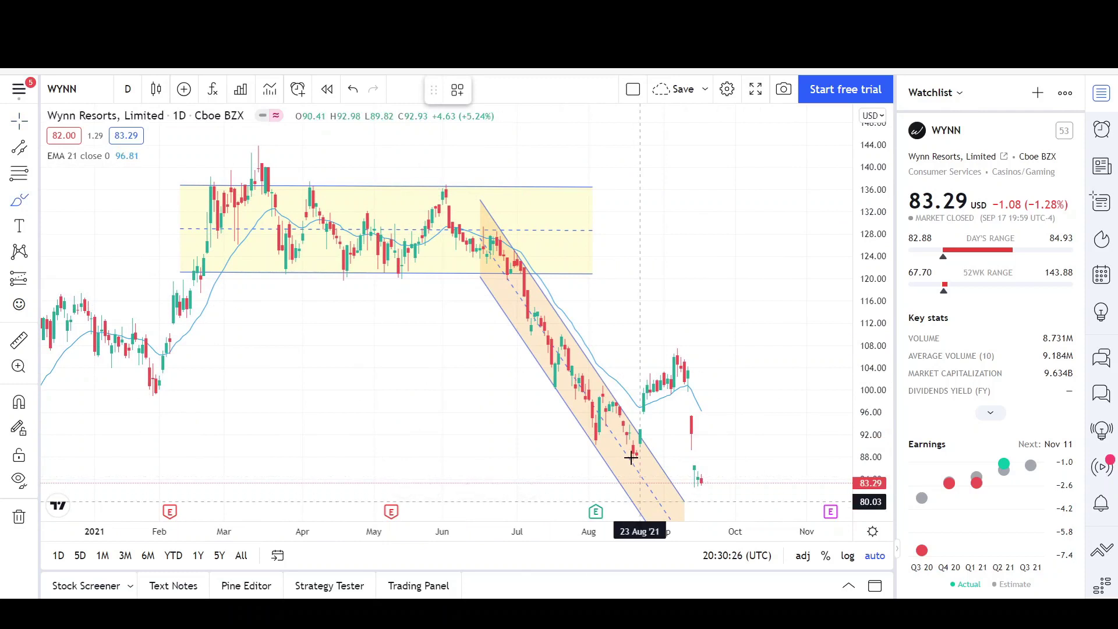
pyautogui.moveTo(631, 461)
pyautogui.mouseDown()
pyautogui.moveTo(629, 485)
pyautogui.moveTo(608, 476)
pyautogui.moveTo(642, 470)
pyautogui.moveTo(631, 464)
pyautogui.mouseUp()
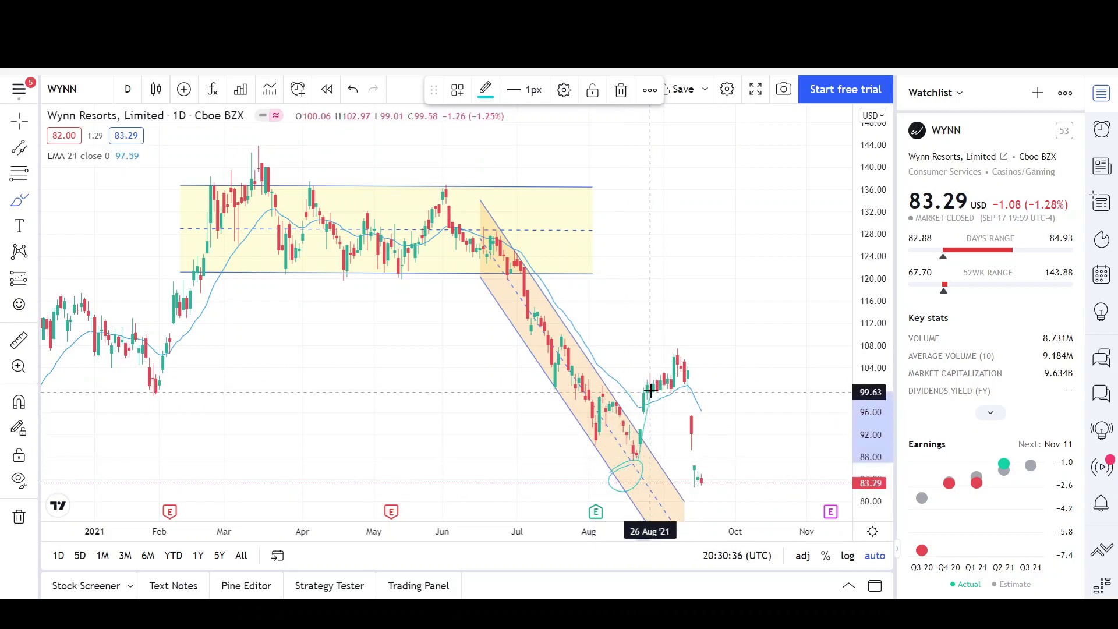
pyautogui.click(242, 242)
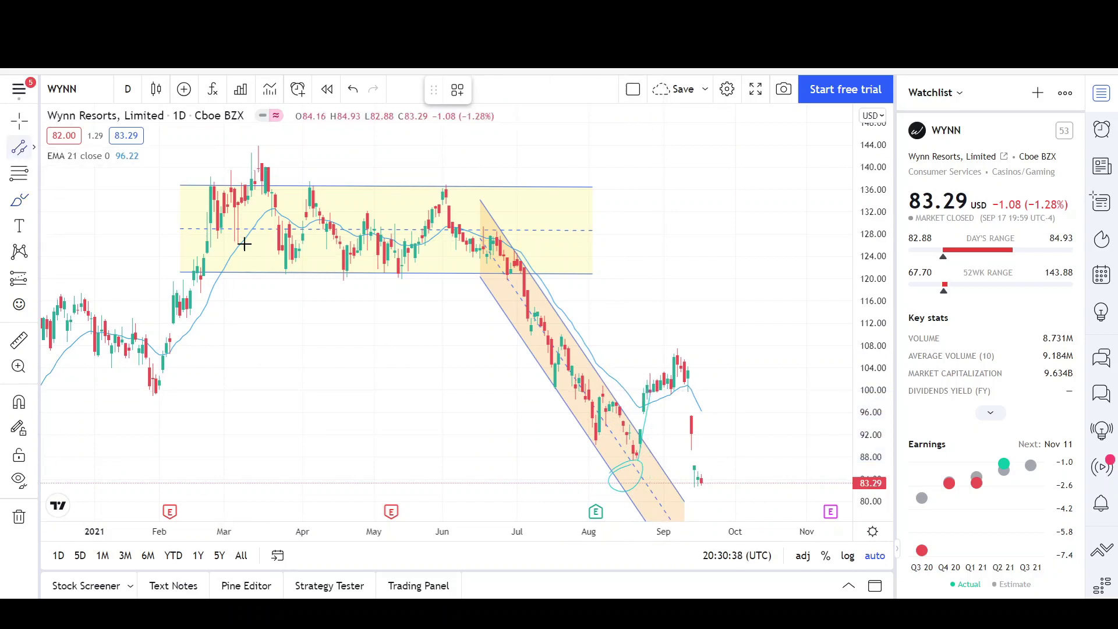
# Step: Draw a small box over the late-August consolidation up to about 101.98
pyautogui.click(640, 393)
pyautogui.click(688, 379)
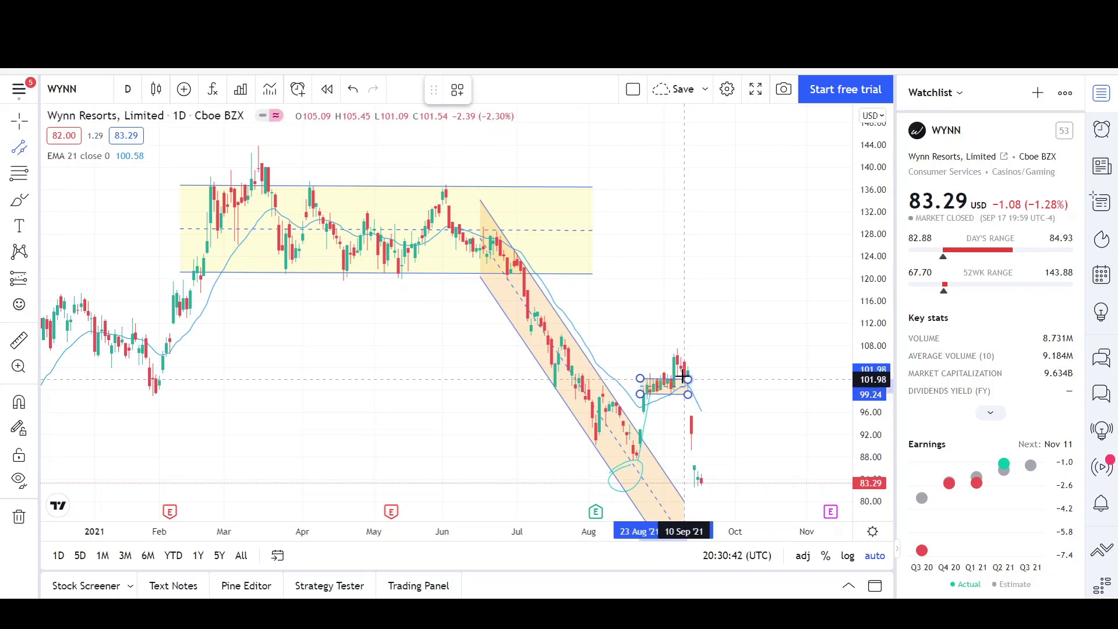
pyautogui.click(728, 393)
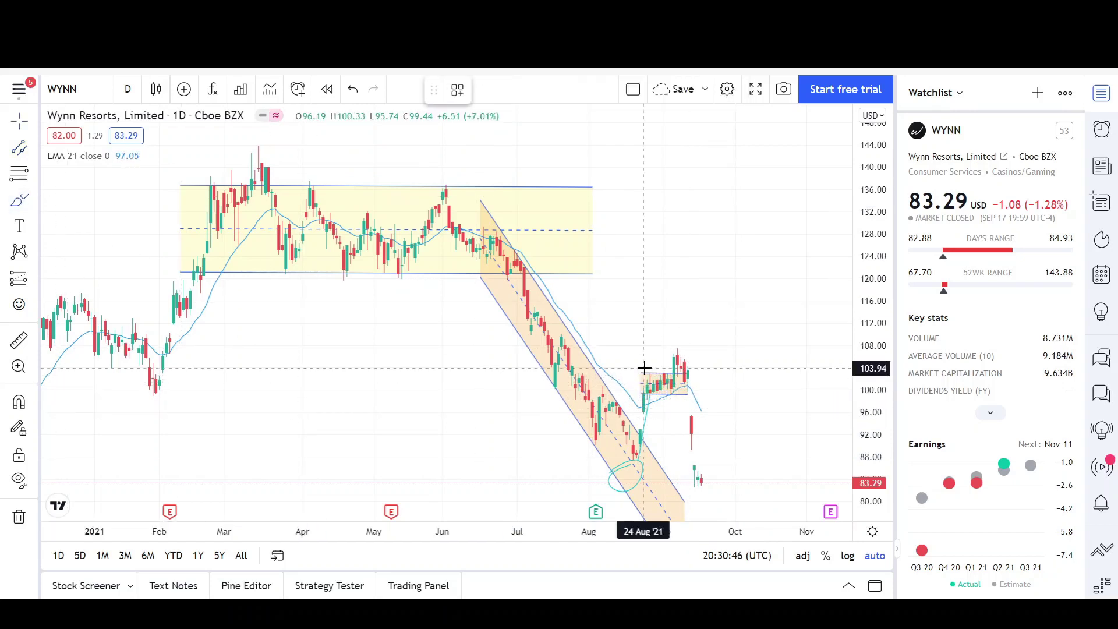
# Step: Trace freehand loops over the consolidation top, September drop and low, plus a horizontal stroke near 88
pyautogui.moveTo(683, 348); pyautogui.dragTo(691, 346)
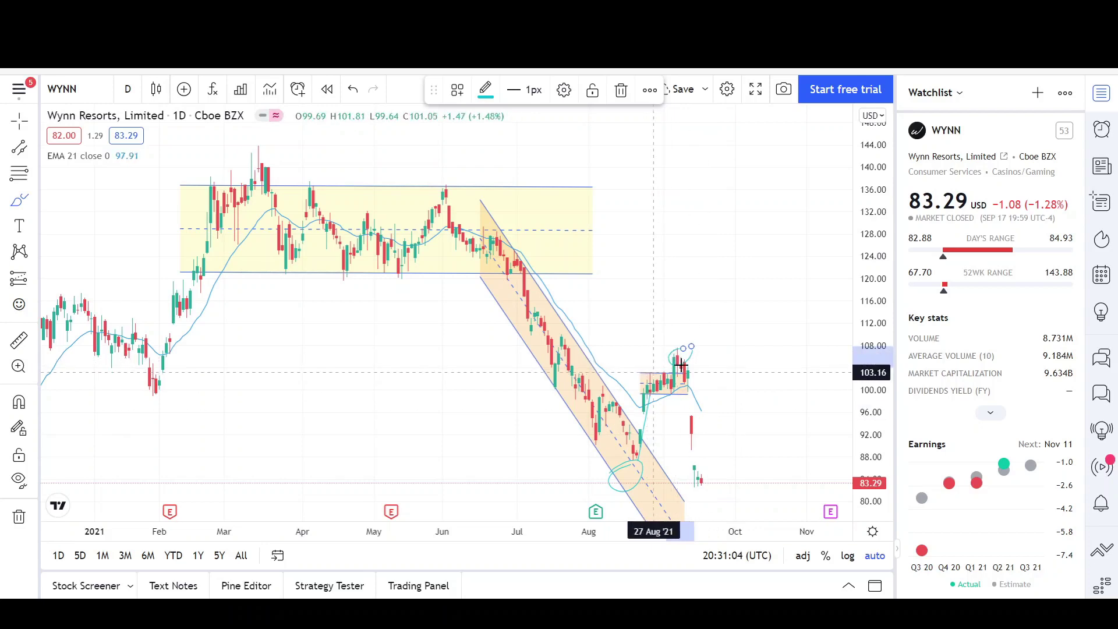
pyautogui.moveTo(699, 406)
pyautogui.mouseDown()
pyautogui.moveTo(693, 379)
pyautogui.moveTo(669, 424)
pyautogui.moveTo(698, 379)
pyautogui.moveTo(706, 390)
pyautogui.mouseUp()
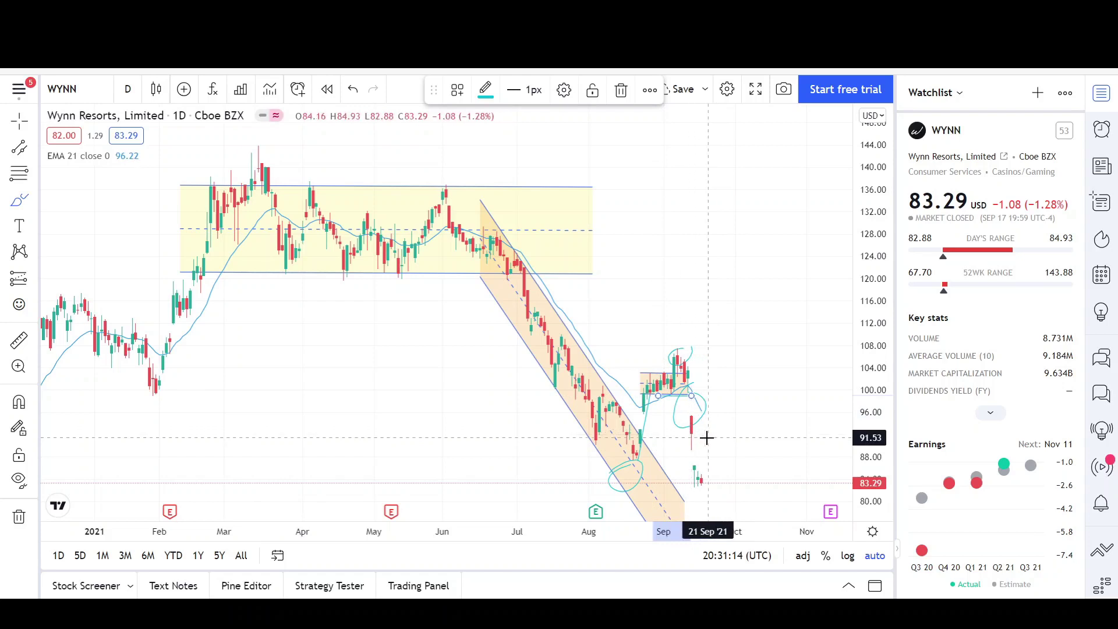
pyautogui.moveTo(706, 437)
pyautogui.mouseDown()
pyautogui.moveTo(693, 474)
pyautogui.moveTo(698, 442)
pyautogui.mouseUp()
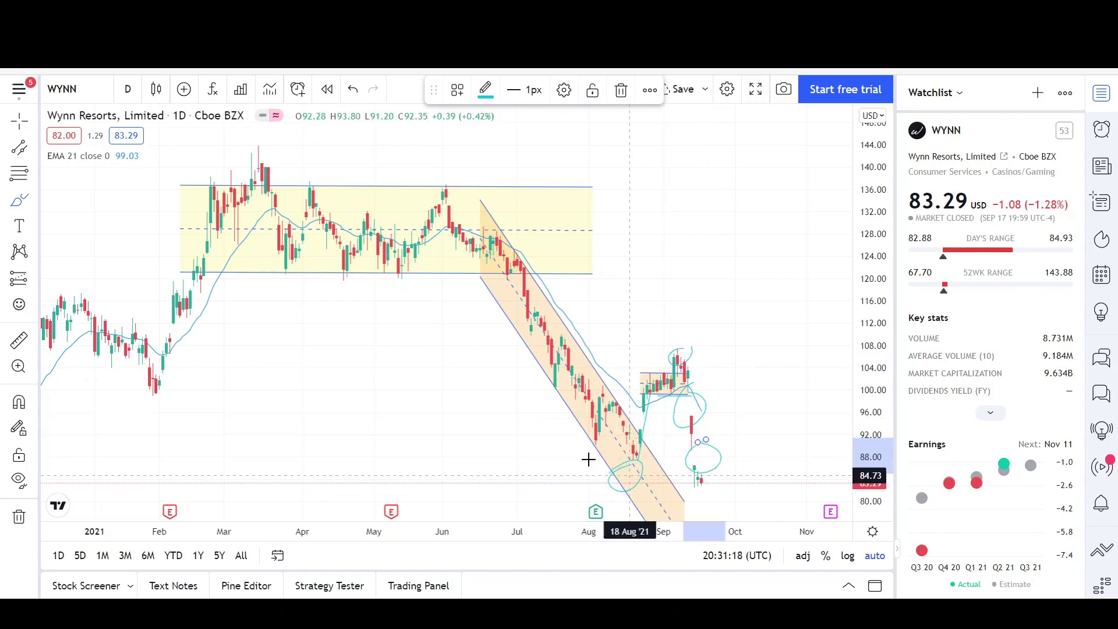
pyautogui.moveTo(591, 460); pyautogui.dragTo(749, 458)
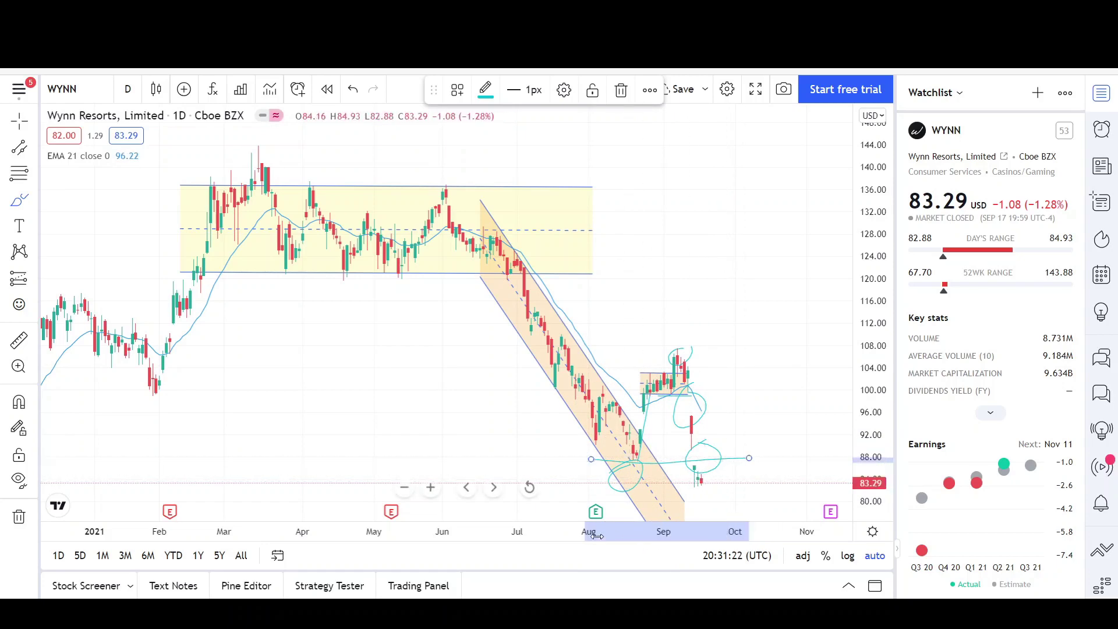
# Step: Zoom out to August 2020 and compress the price scale to about 60–150
pyautogui.scroll(-5, 699, 531)
pyautogui.scroll(4, 700, 531)
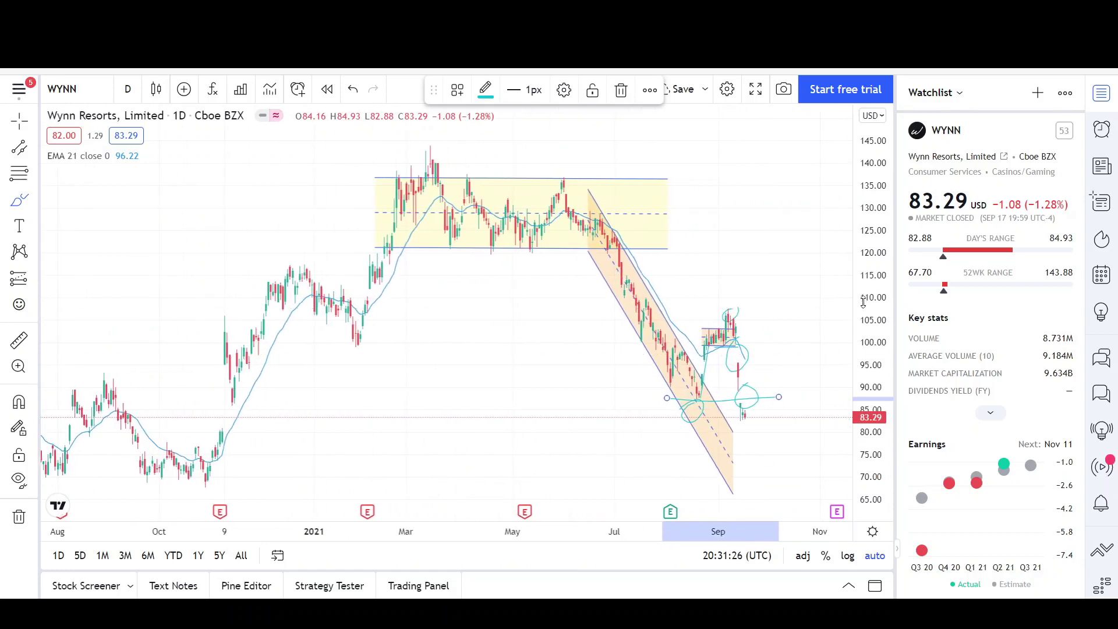
pyautogui.moveTo(863, 298); pyautogui.dragTo(866, 331)
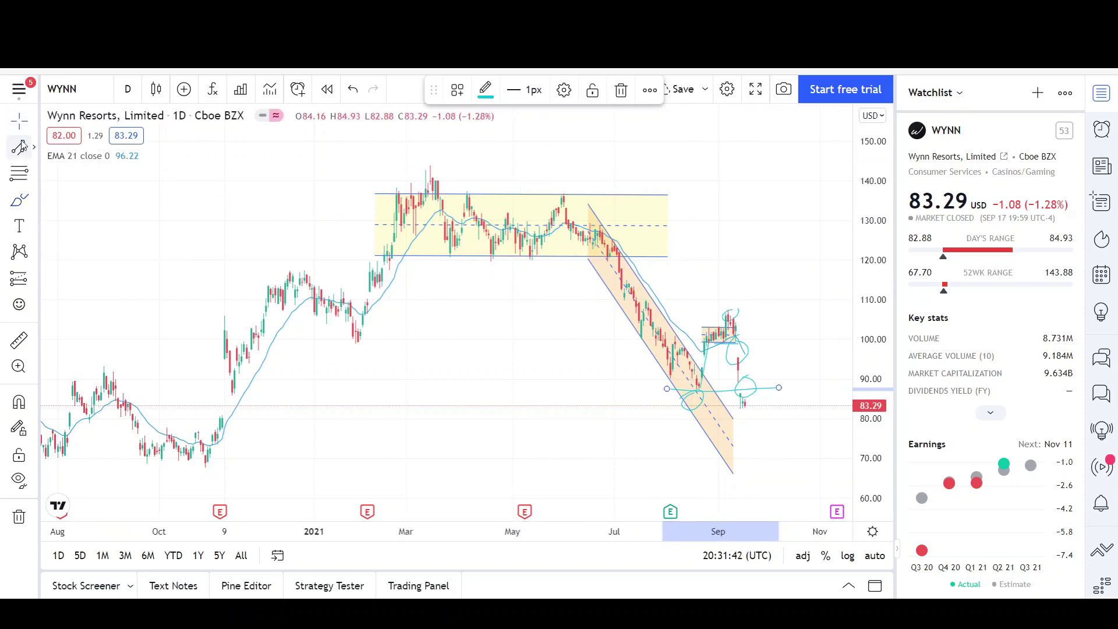
# Step: Sketch a bullish curve toward 140, a level line near 140, and a bearish path toward 72
pyautogui.click(19, 200)
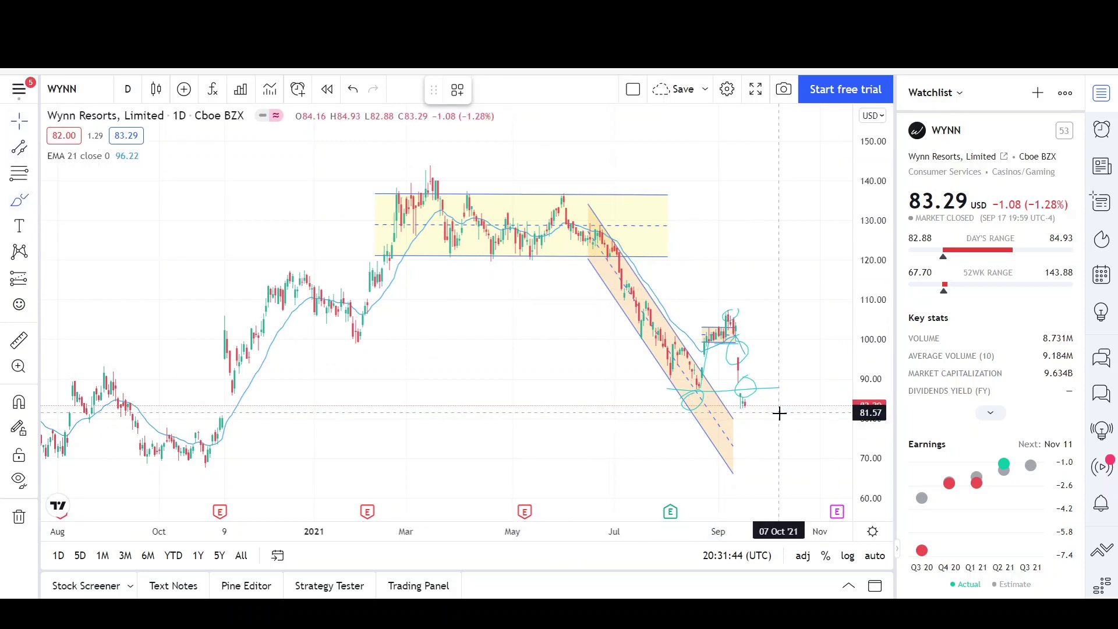
pyautogui.moveTo(787, 411); pyautogui.dragTo(837, 168)
pyautogui.moveTo(702, 167); pyautogui.dragTo(836, 176)
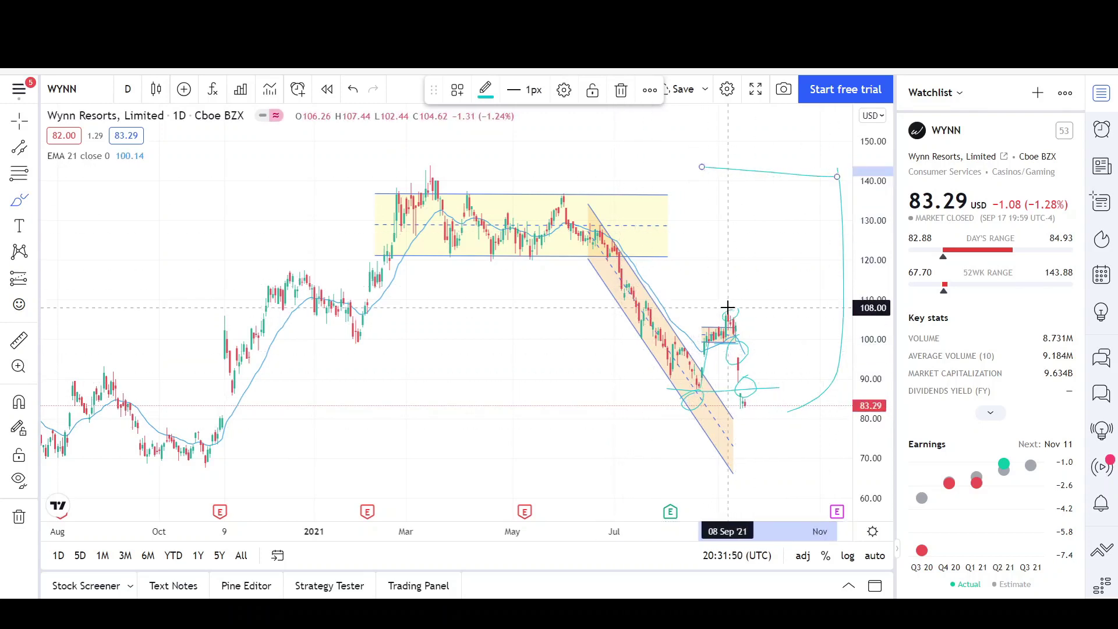
pyautogui.moveTo(741, 399)
pyautogui.mouseDown()
pyautogui.moveTo(774, 379)
pyautogui.moveTo(800, 450)
pyautogui.mouseUp()
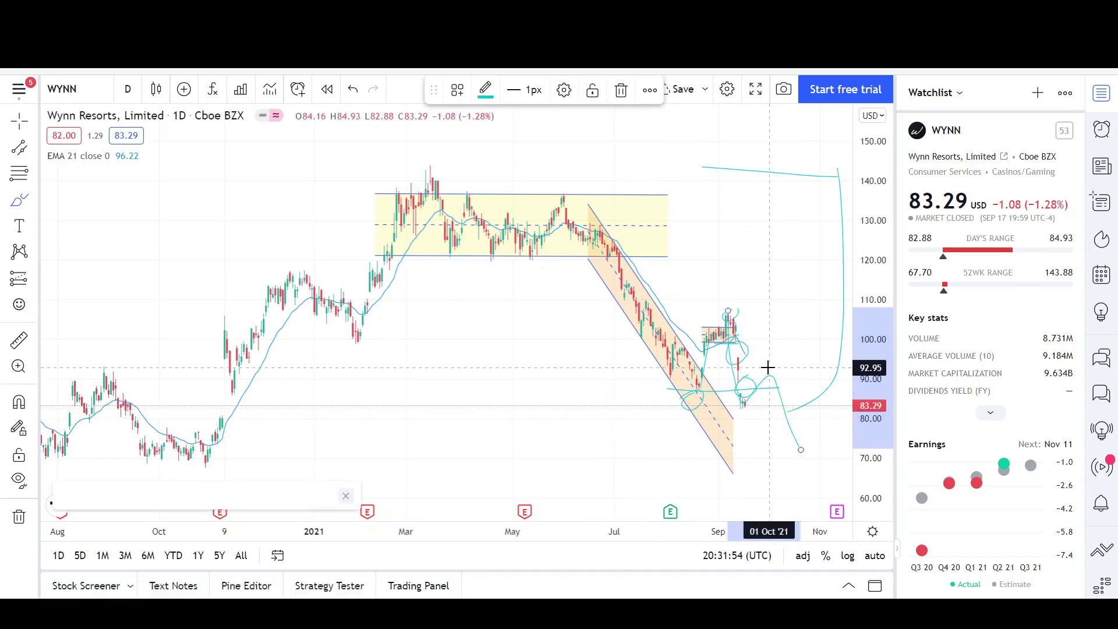
# Step: Dismiss the advertisement and circle the late-2020 breakout above the EMA with a freehand loop
pyautogui.click(345, 421)
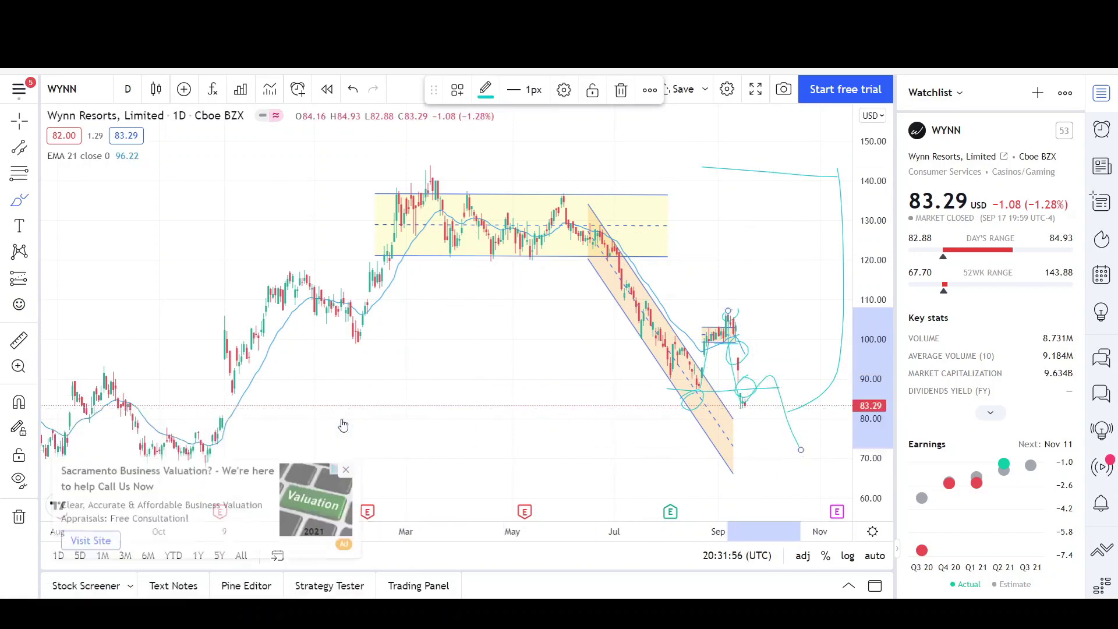
pyautogui.click(744, 399)
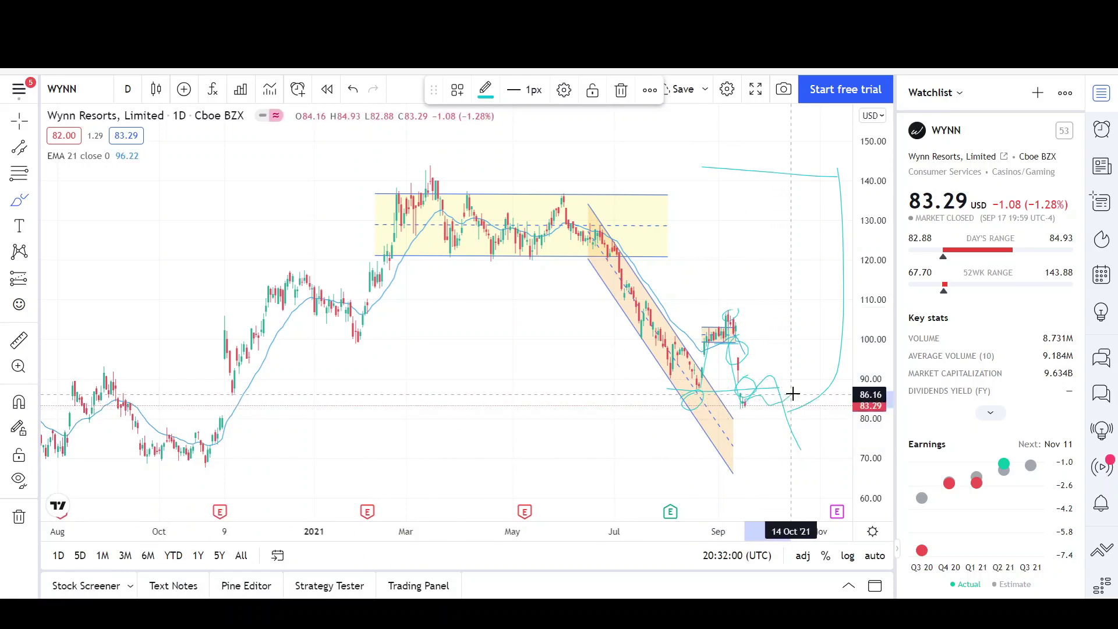
pyautogui.moveTo(201, 406)
pyautogui.mouseDown()
pyautogui.moveTo(248, 386)
pyautogui.moveTo(221, 397)
pyautogui.mouseUp()
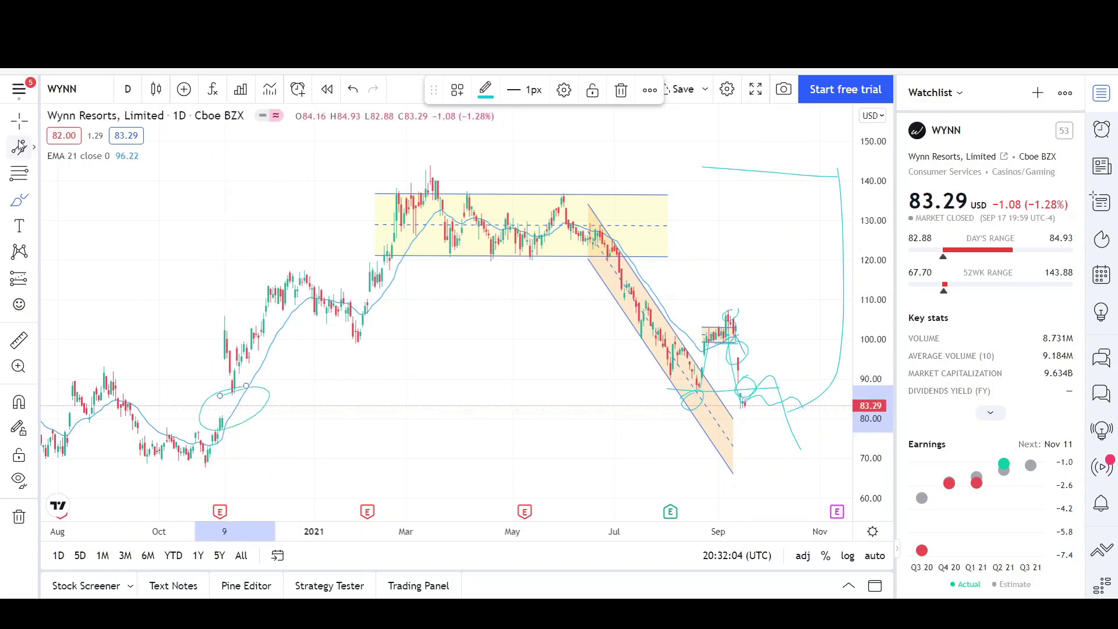
pyautogui.press('Escape')
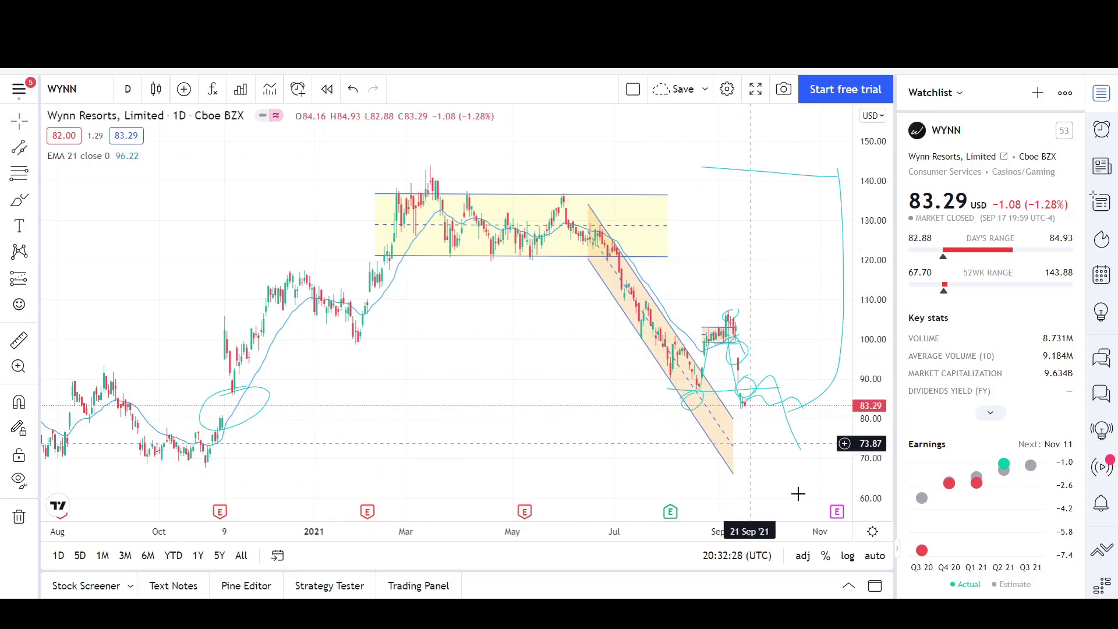
# Step: Draw a black arrow and reposition it to rise from the late-2020 low near 68 to about 140
pyautogui.moveTo(669, 442); pyautogui.dragTo(536, 427)
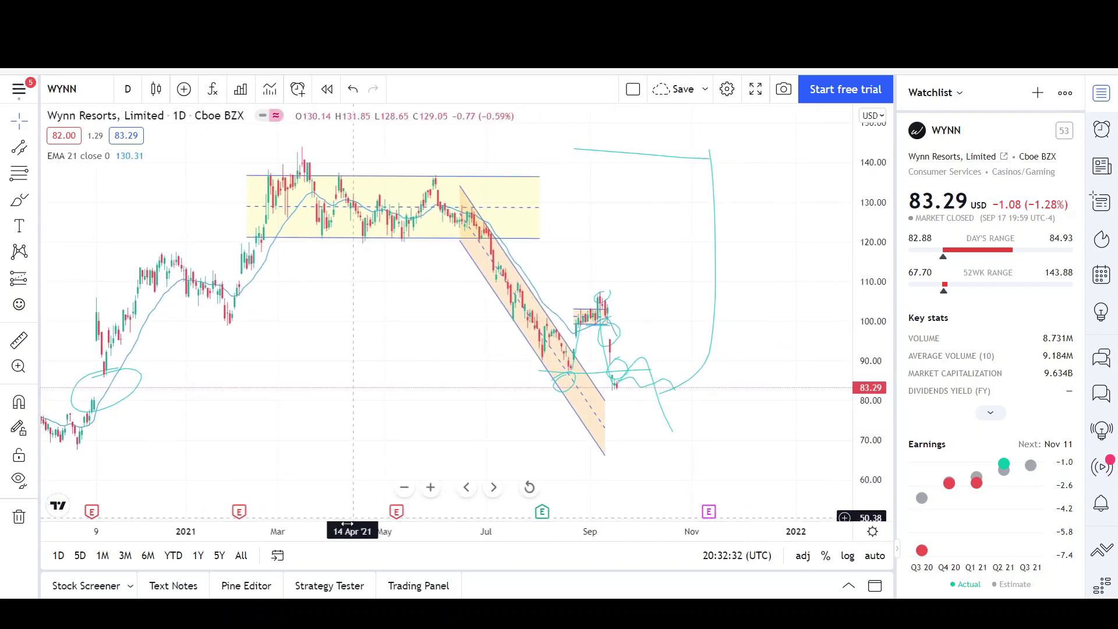
pyautogui.scroll(-5, 466, 517)
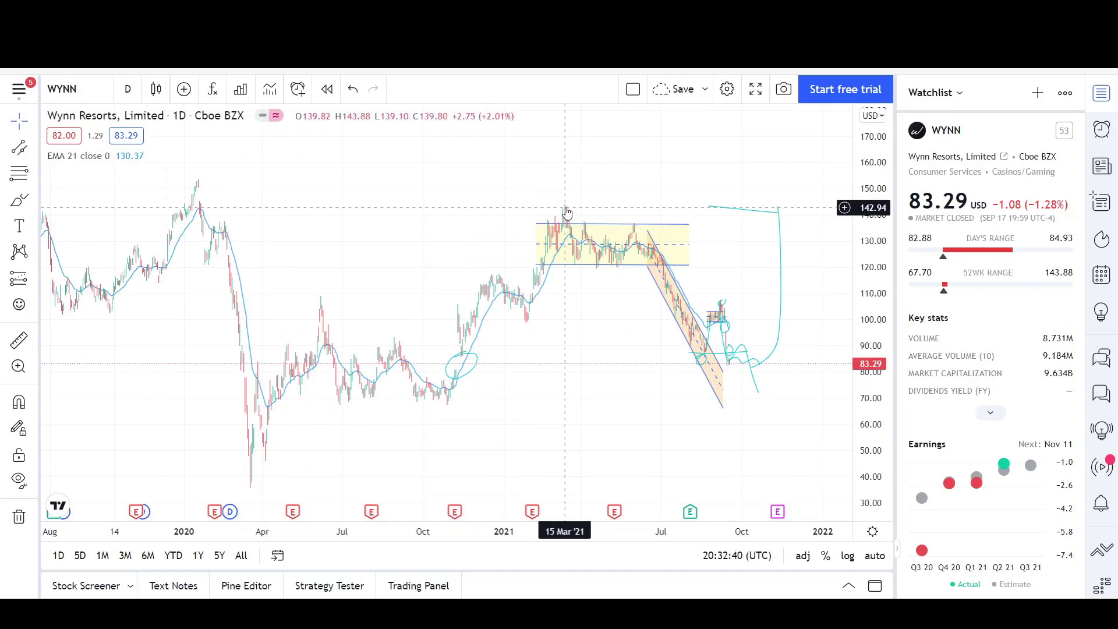
pyautogui.click(33, 148)
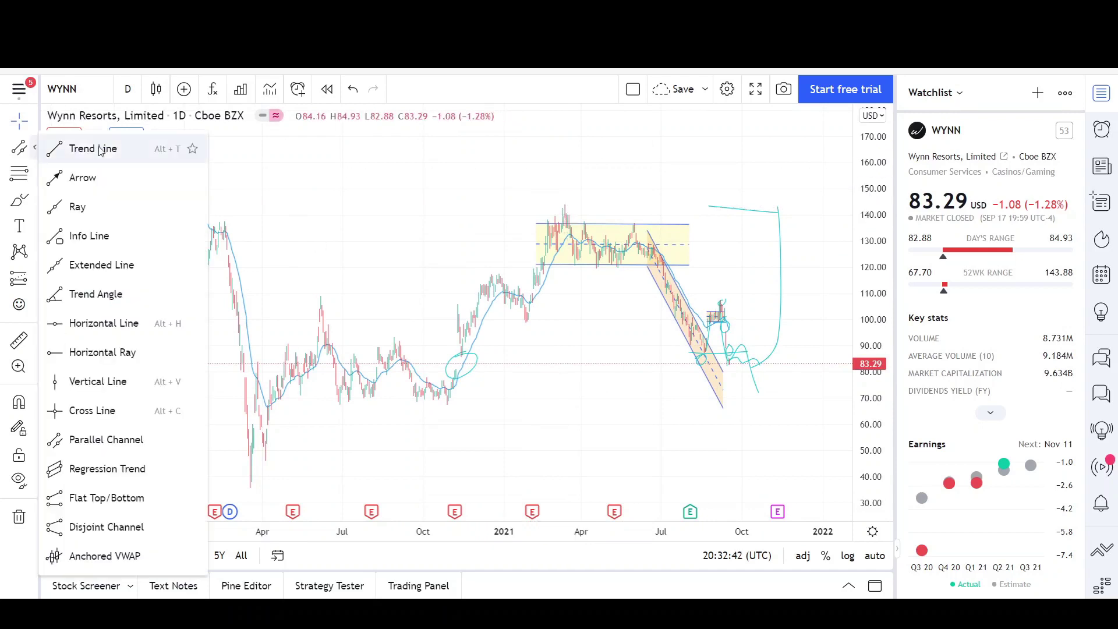
pyautogui.click(107, 182)
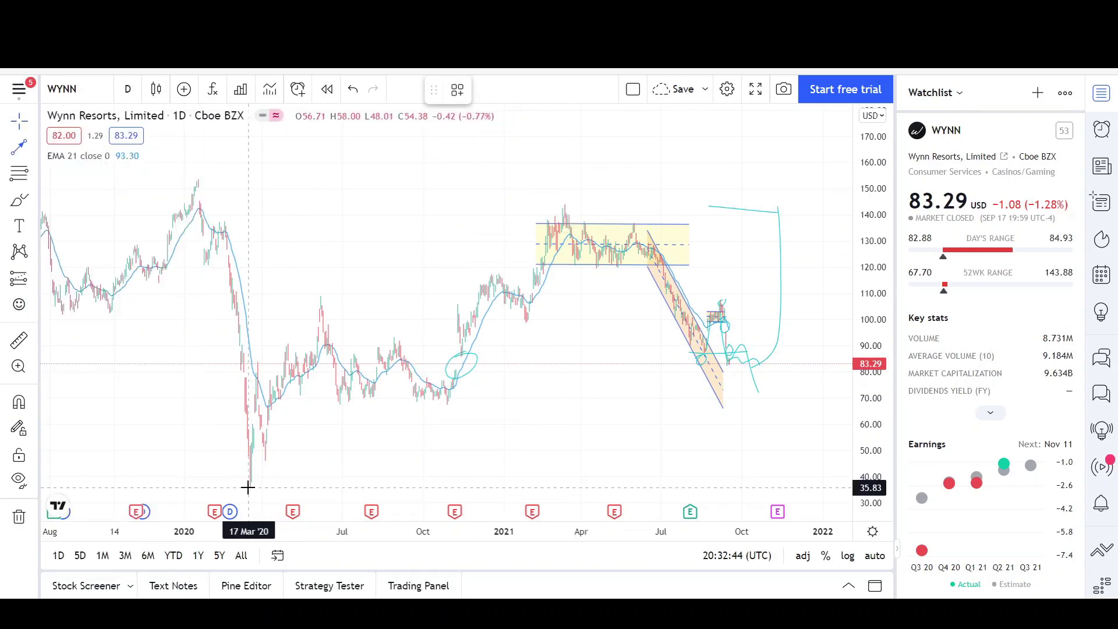
pyautogui.click(247, 487)
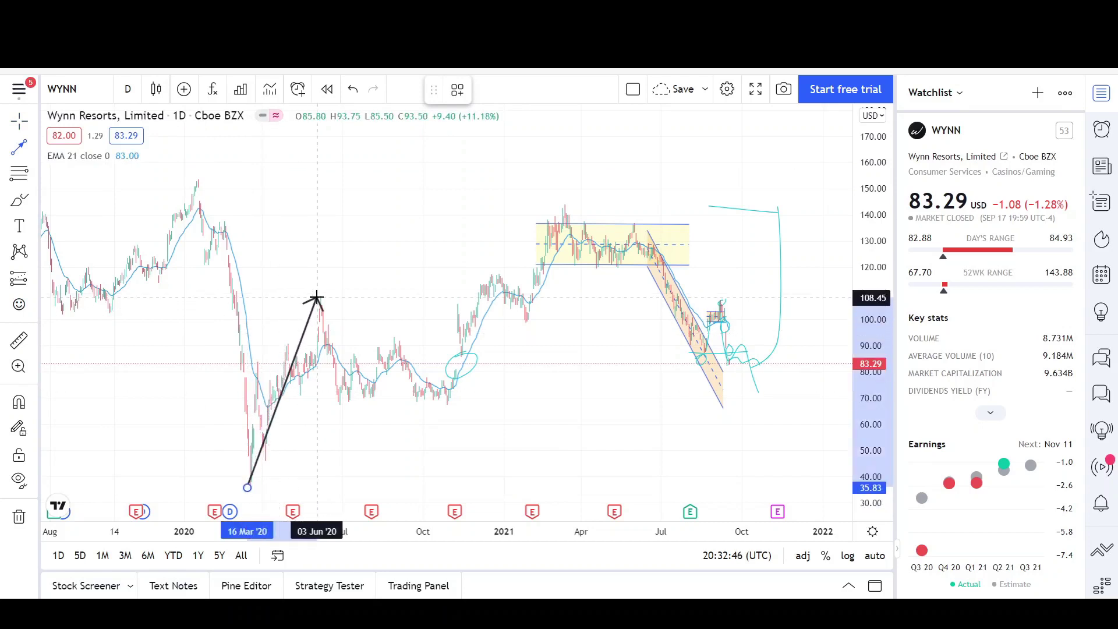
pyautogui.click(316, 297)
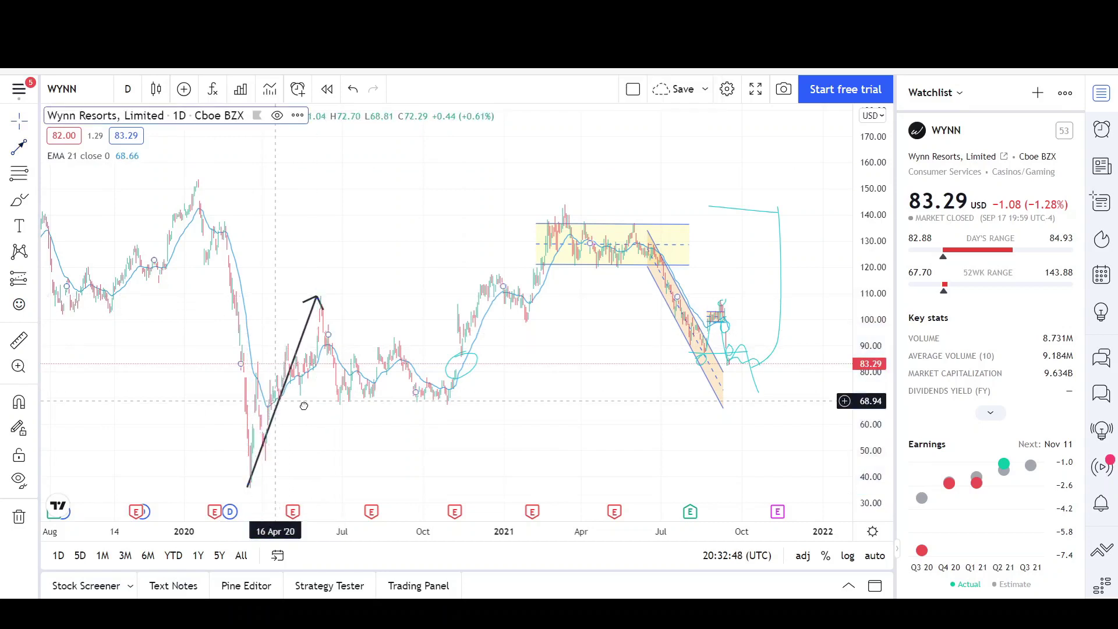
pyautogui.moveTo(288, 404); pyautogui.dragTo(315, 386)
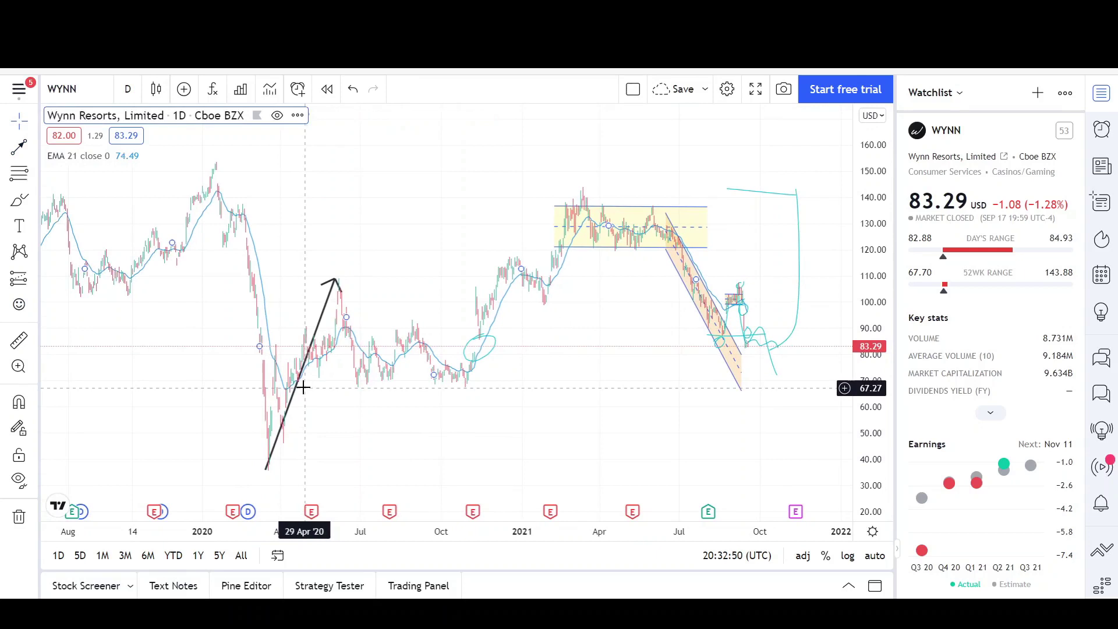
pyautogui.click(354, 350)
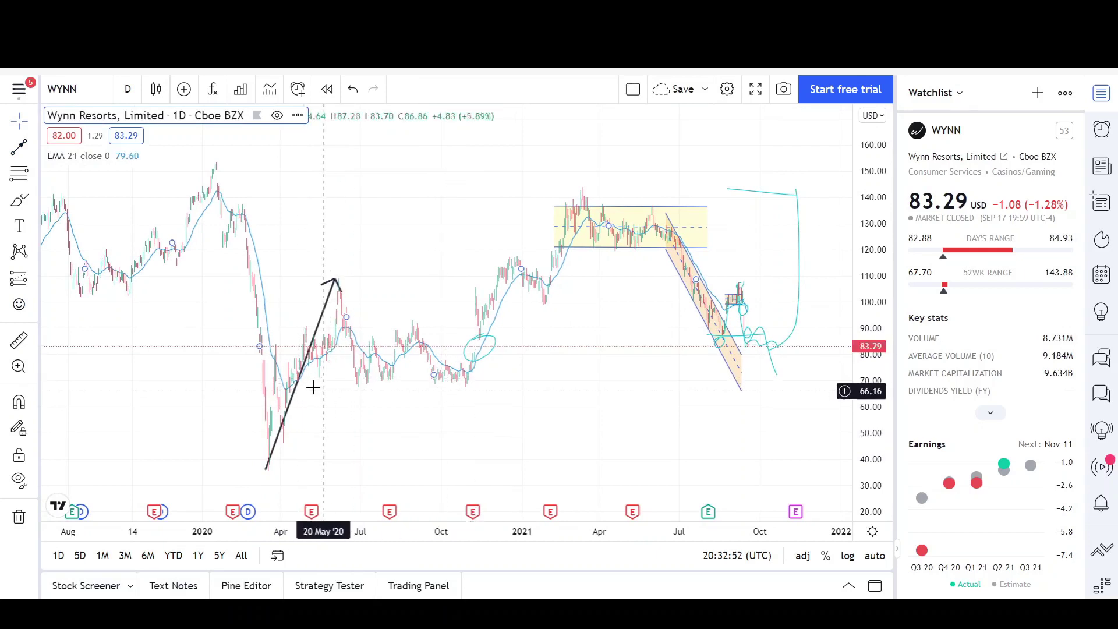
pyautogui.moveTo(294, 398); pyautogui.dragTo(491, 308)
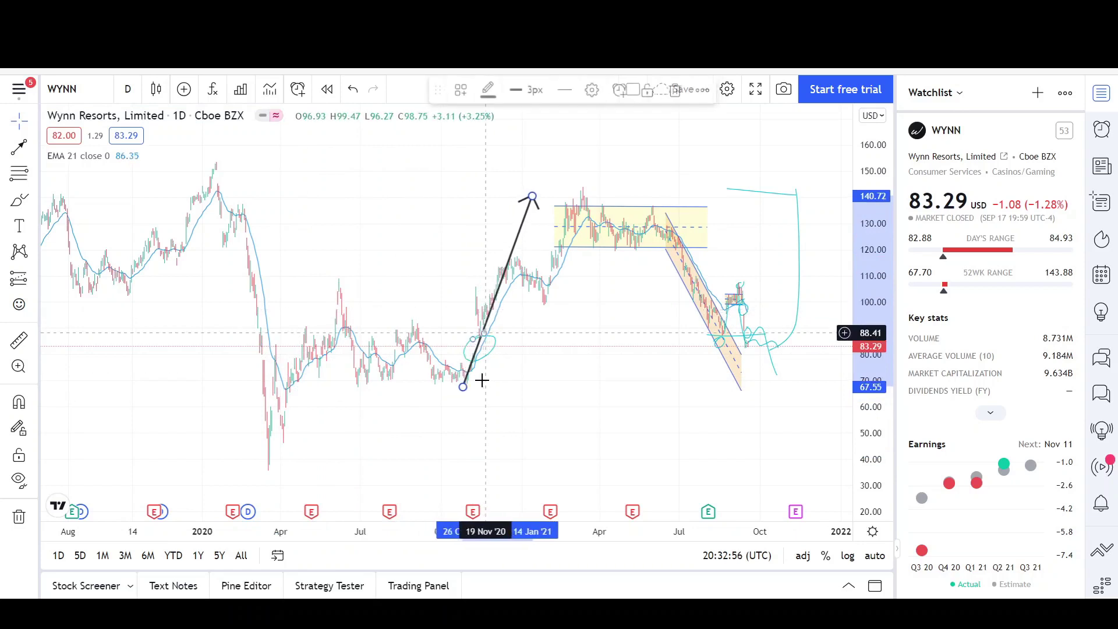
pyautogui.click(464, 395)
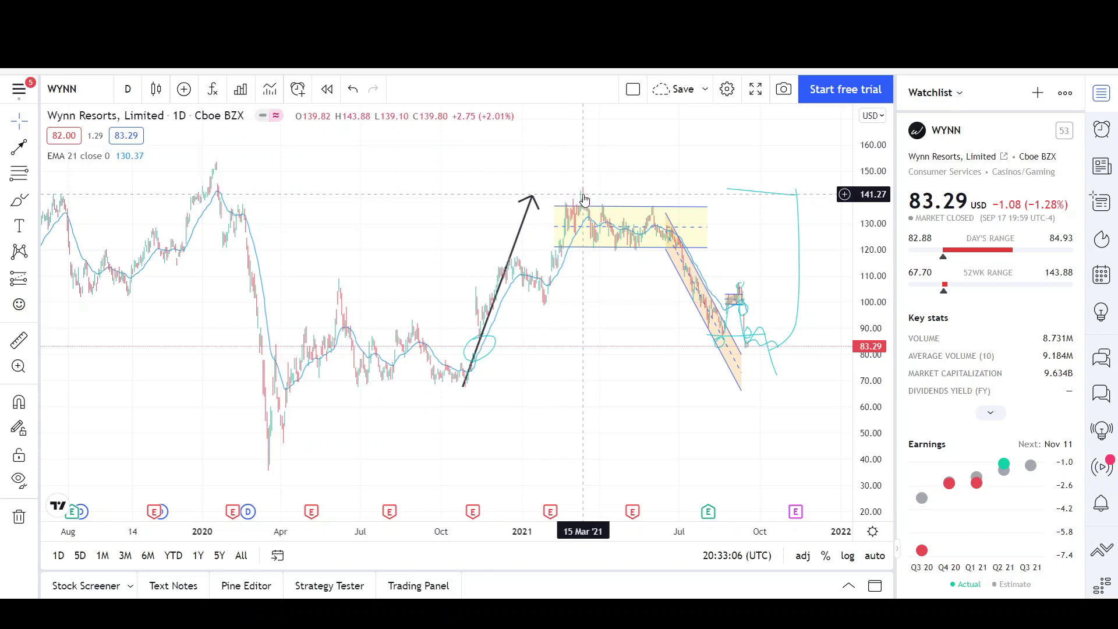
# Step: Draw a rising channel from the March 2020 low to December 2021, then adjust its corner and upper edge
pyautogui.click(33, 146)
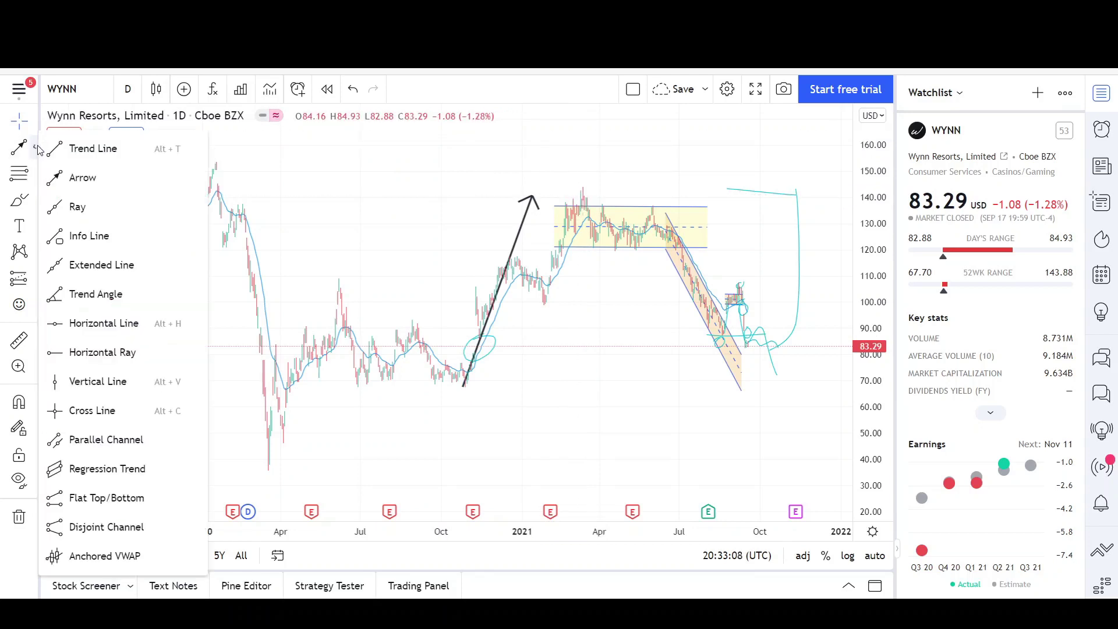
pyautogui.click(105, 439)
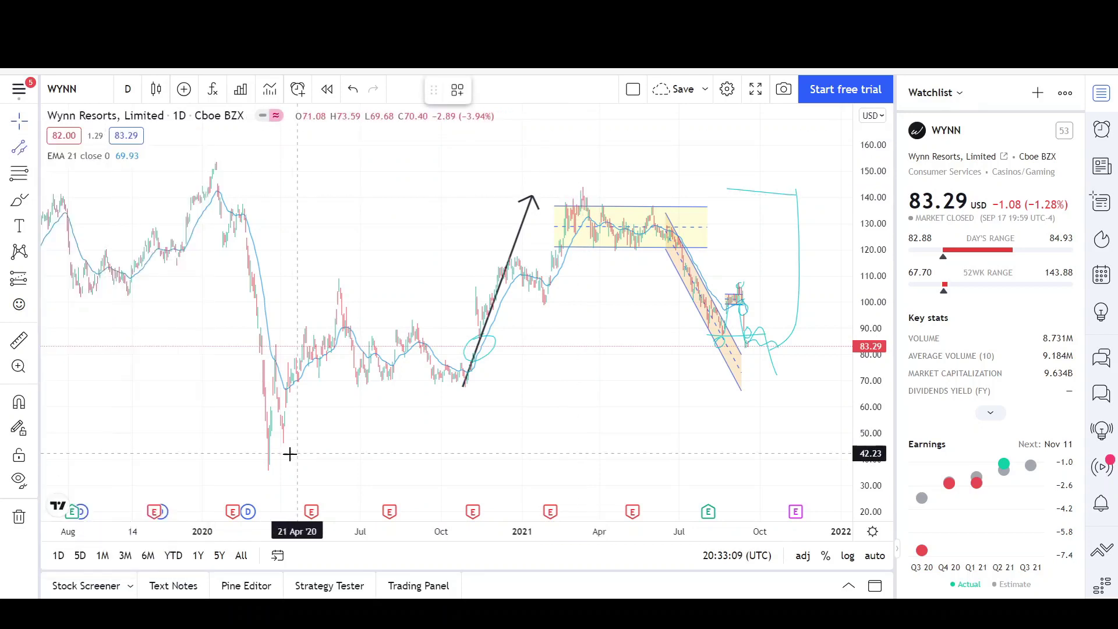
pyautogui.click(260, 453)
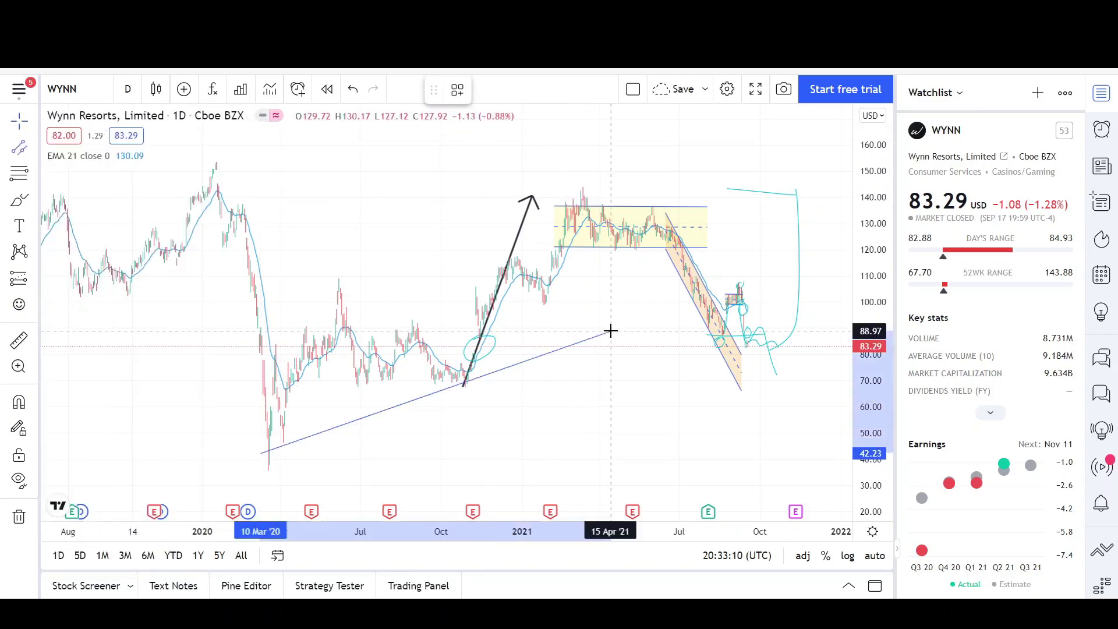
pyautogui.click(821, 263)
pyautogui.click(359, 269)
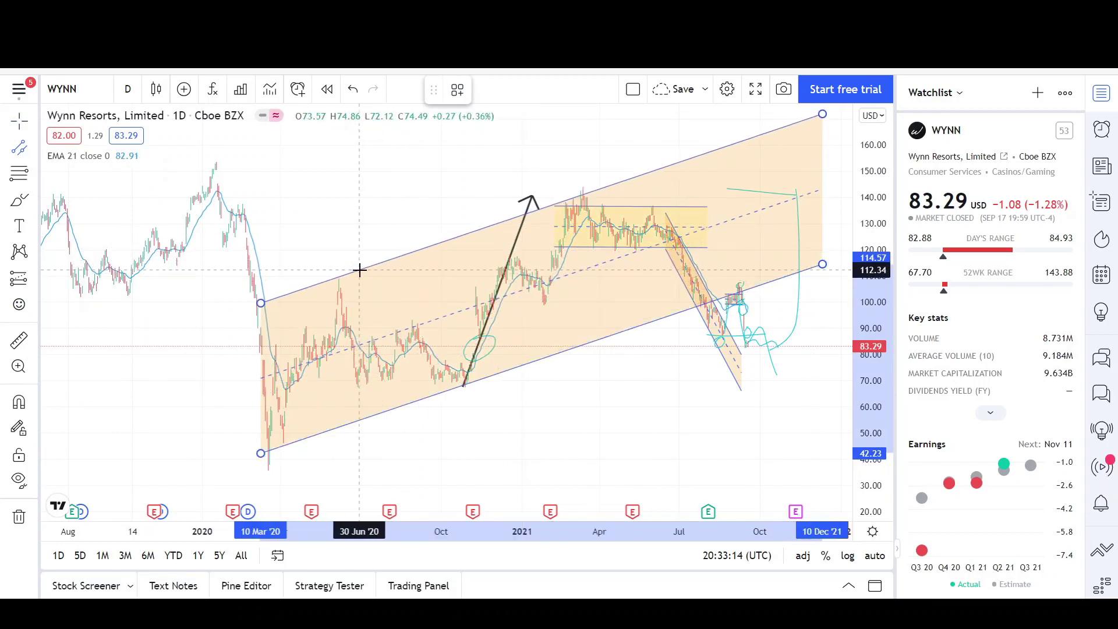
pyautogui.click(419, 458)
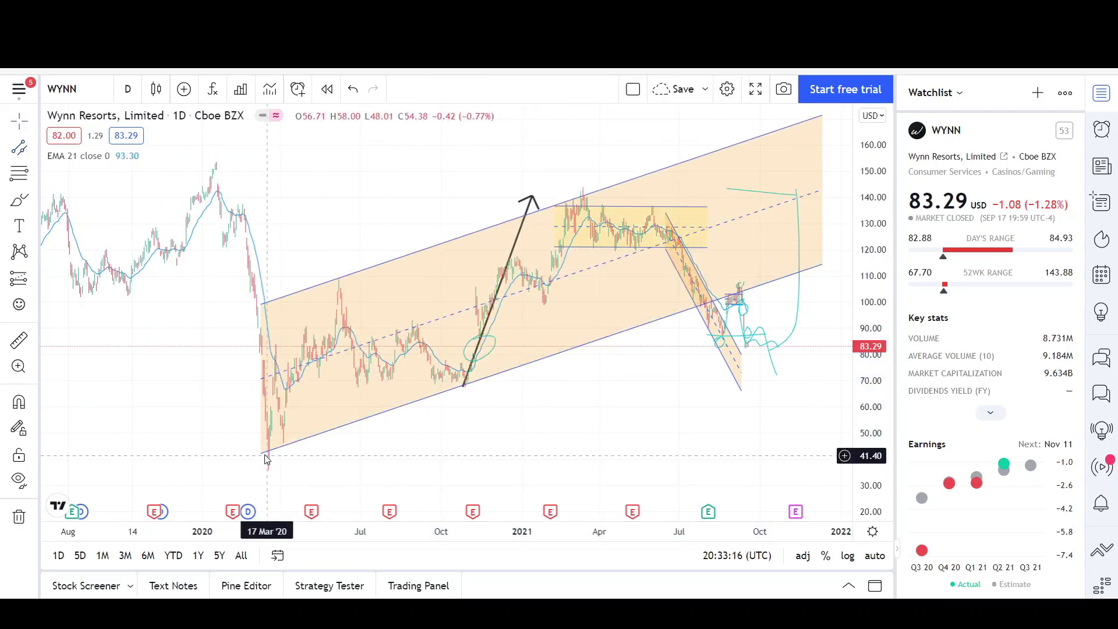
pyautogui.moveTo(265, 458); pyautogui.dragTo(258, 455)
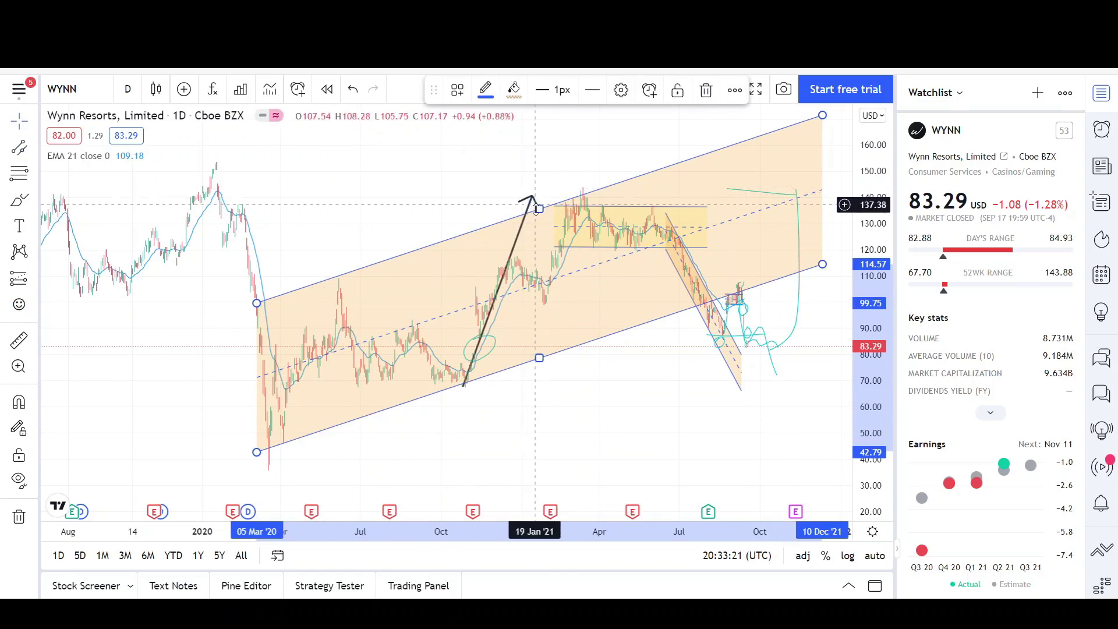
pyautogui.moveTo(539, 210); pyautogui.dragTo(540, 211)
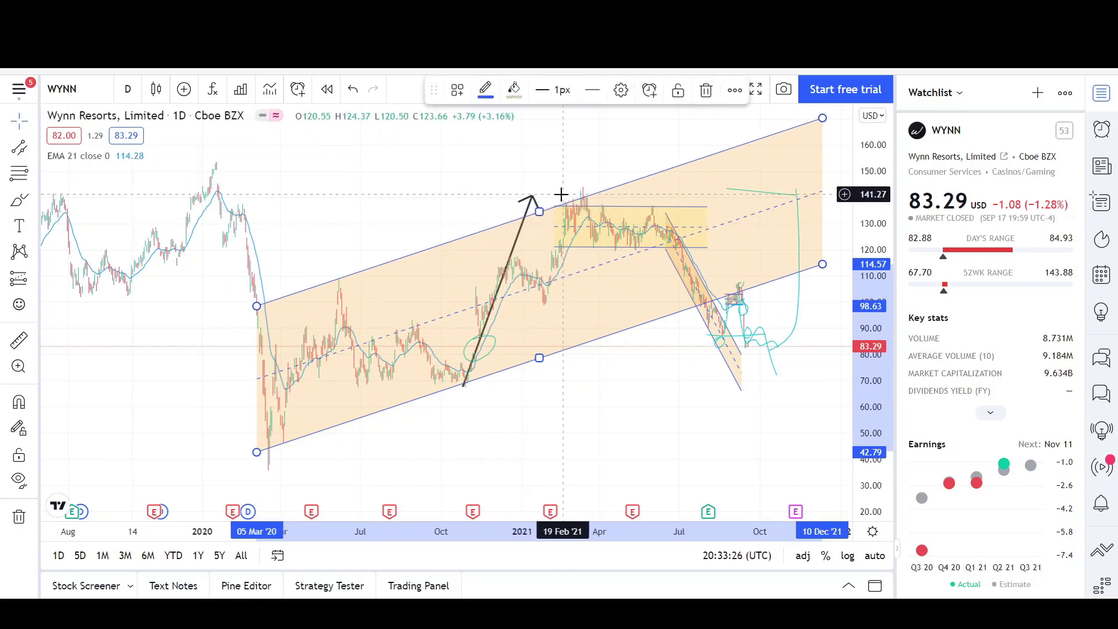
pyautogui.scroll(3, 409, 202)
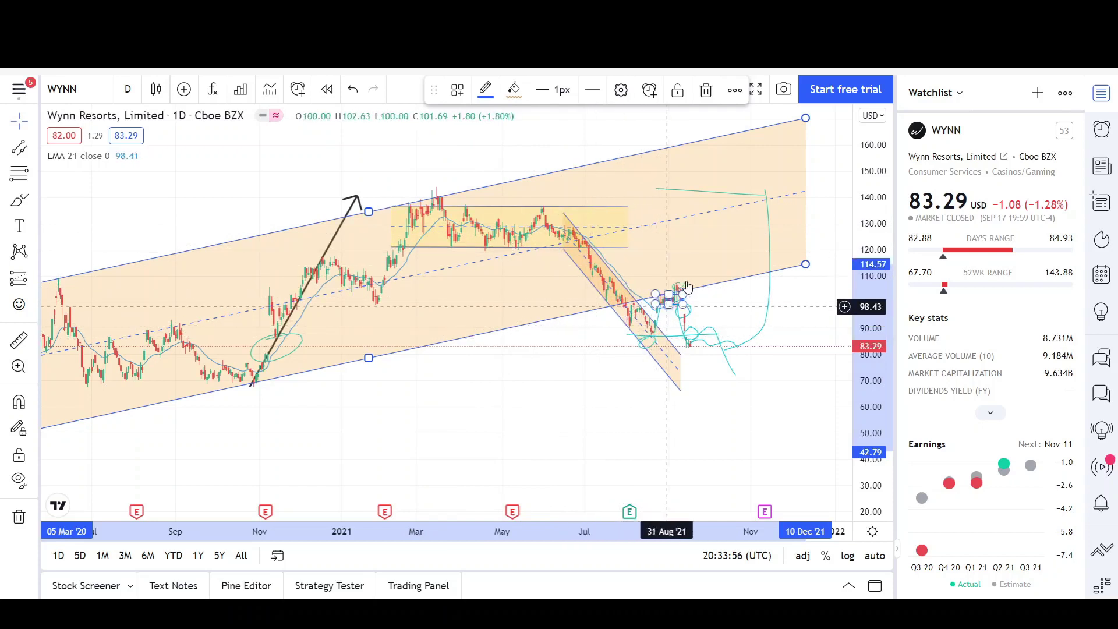
# Step: Sketch a bullish curve rising toward 150 and a near-flat line around 140 into 2022
pyautogui.moveTo(743, 439); pyautogui.dragTo(614, 434)
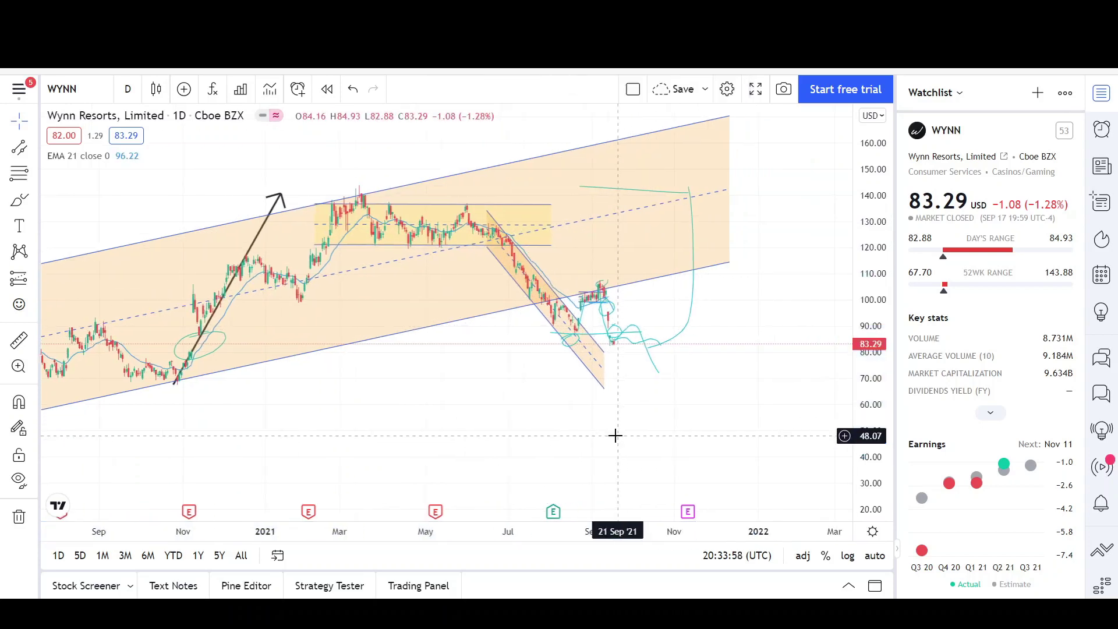
pyautogui.moveTo(454, 530); pyautogui.dragTo(571, 530)
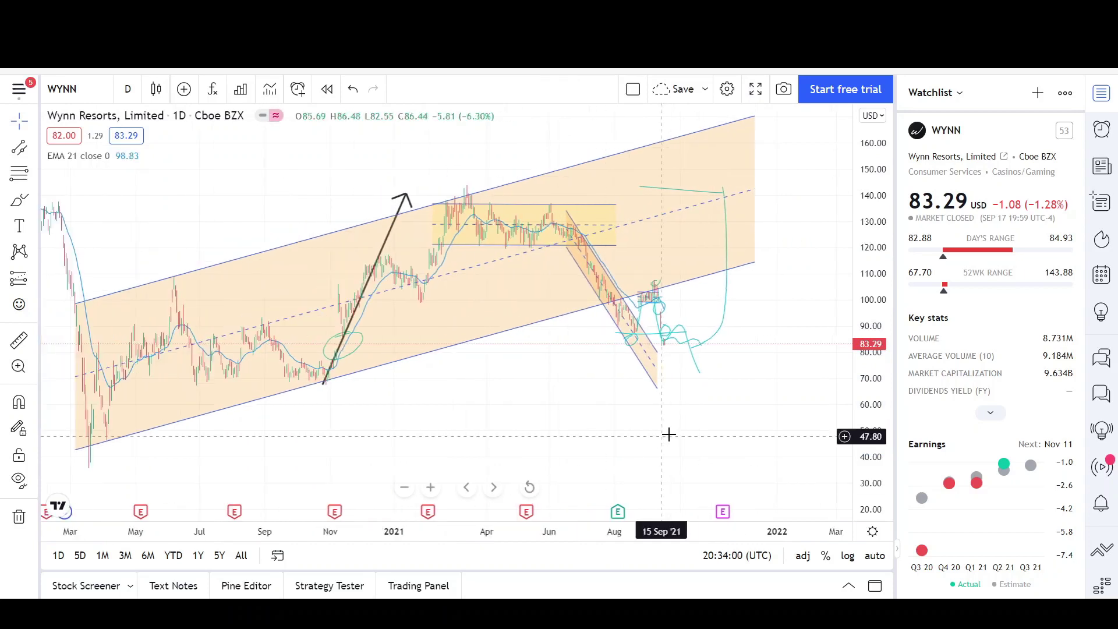
pyautogui.moveTo(669, 435); pyautogui.dragTo(515, 434)
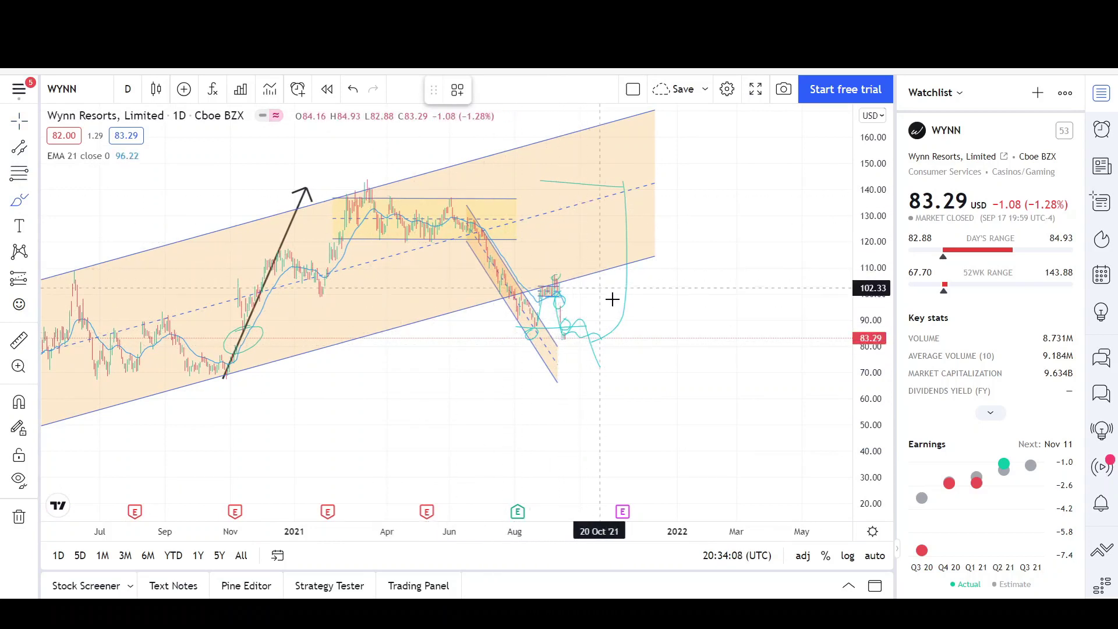
pyautogui.moveTo(569, 340)
pyautogui.mouseDown()
pyautogui.moveTo(594, 349)
pyautogui.moveTo(679, 297)
pyautogui.moveTo(716, 153)
pyautogui.mouseUp()
pyautogui.moveTo(362, 176); pyautogui.dragTo(764, 197)
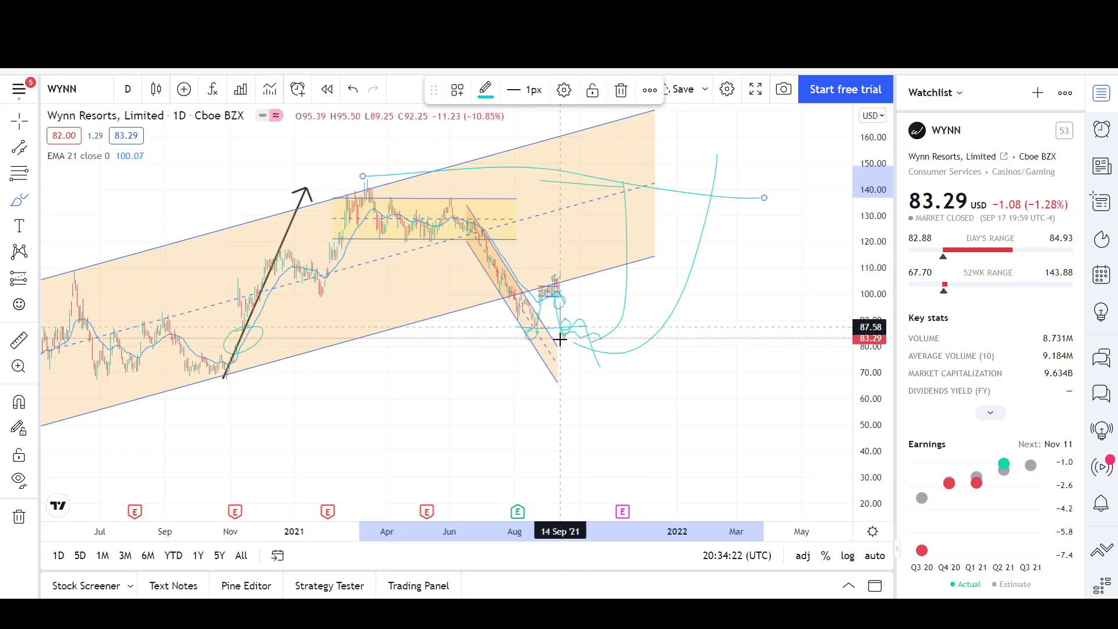
# Step: Sketch a bearish path toward 60 and another path climbing from the September low
pyautogui.moveTo(564, 329)
pyautogui.mouseDown()
pyautogui.moveTo(579, 318)
pyautogui.moveTo(605, 404)
pyautogui.mouseUp()
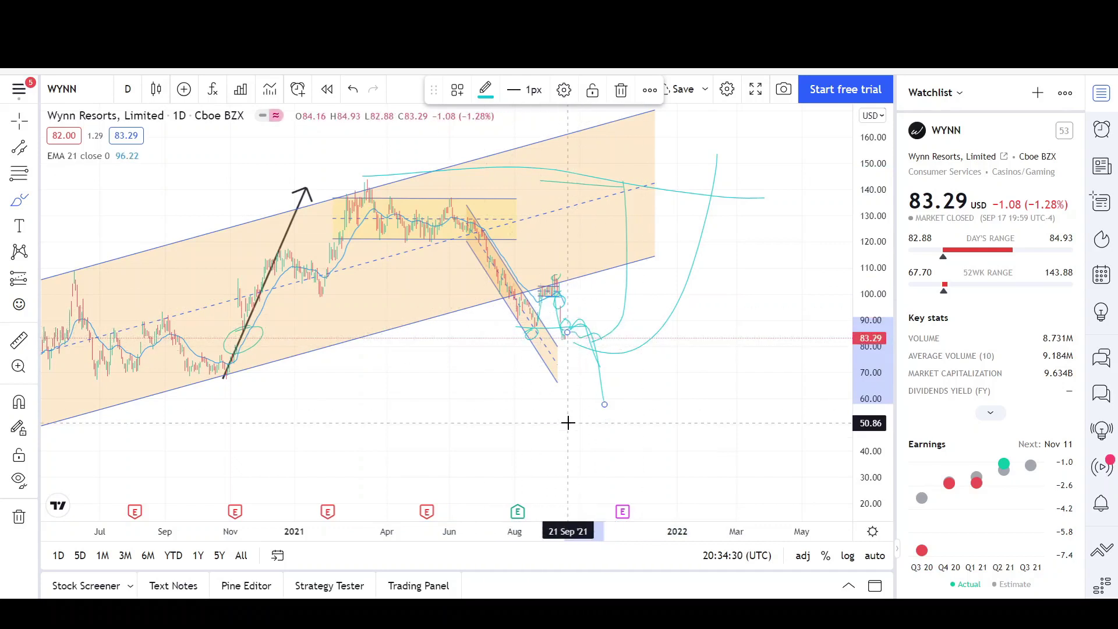
pyautogui.moveTo(606, 531); pyautogui.dragTo(384, 532)
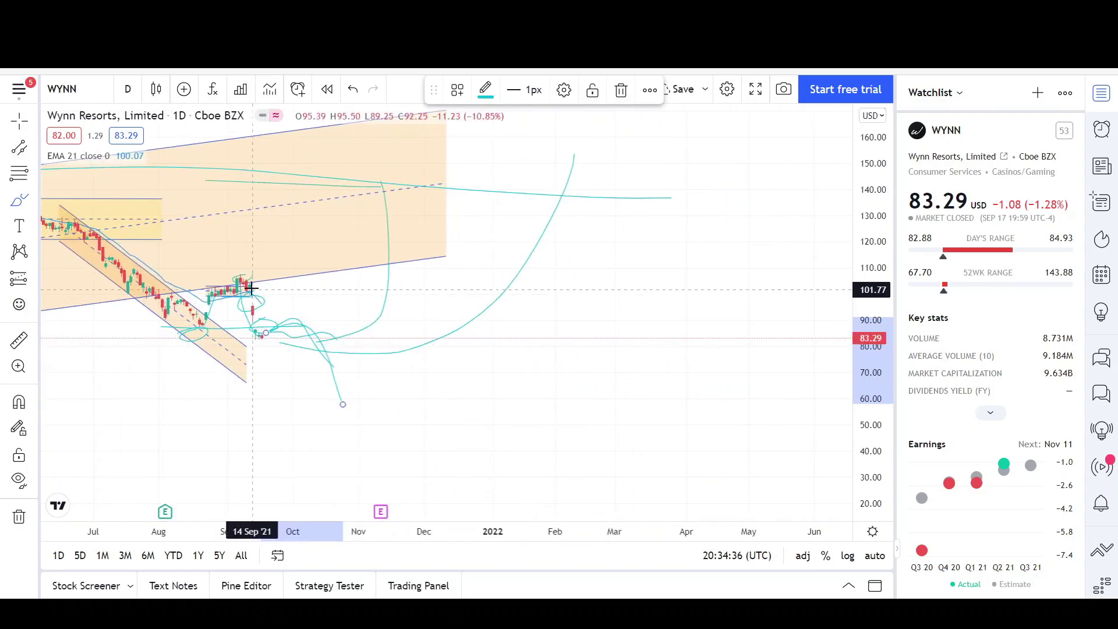
pyautogui.moveTo(250, 324); pyautogui.dragTo(367, 254)
pyautogui.scroll(-3, 424, 510)
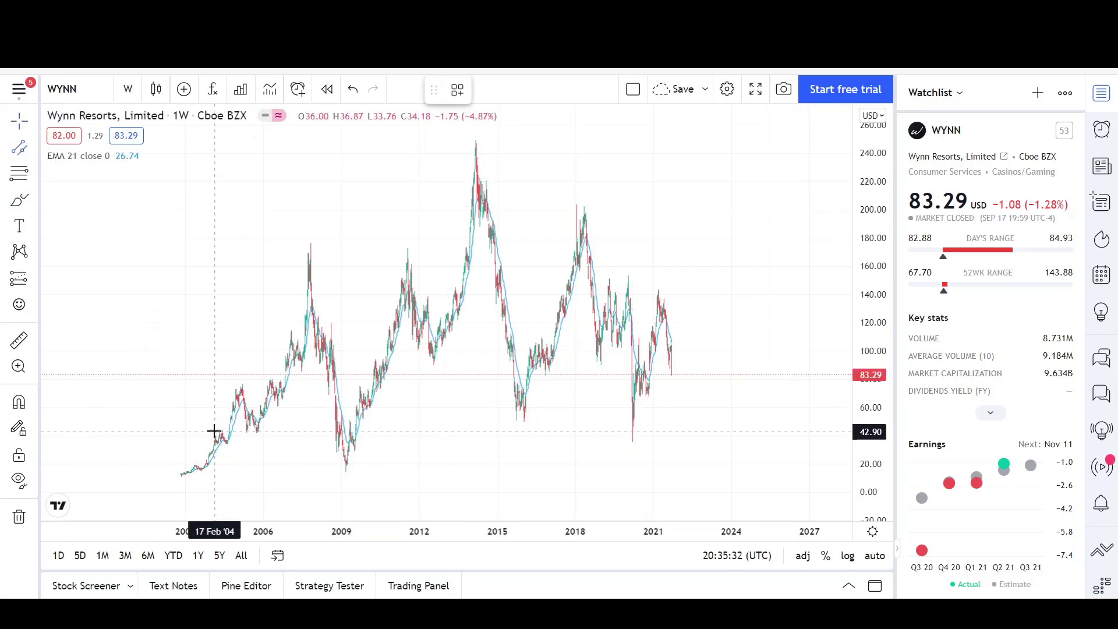
# Step: Draw a range box from about 42 in 2004 out to 2026, with its top edge near 198
pyautogui.click(214, 431)
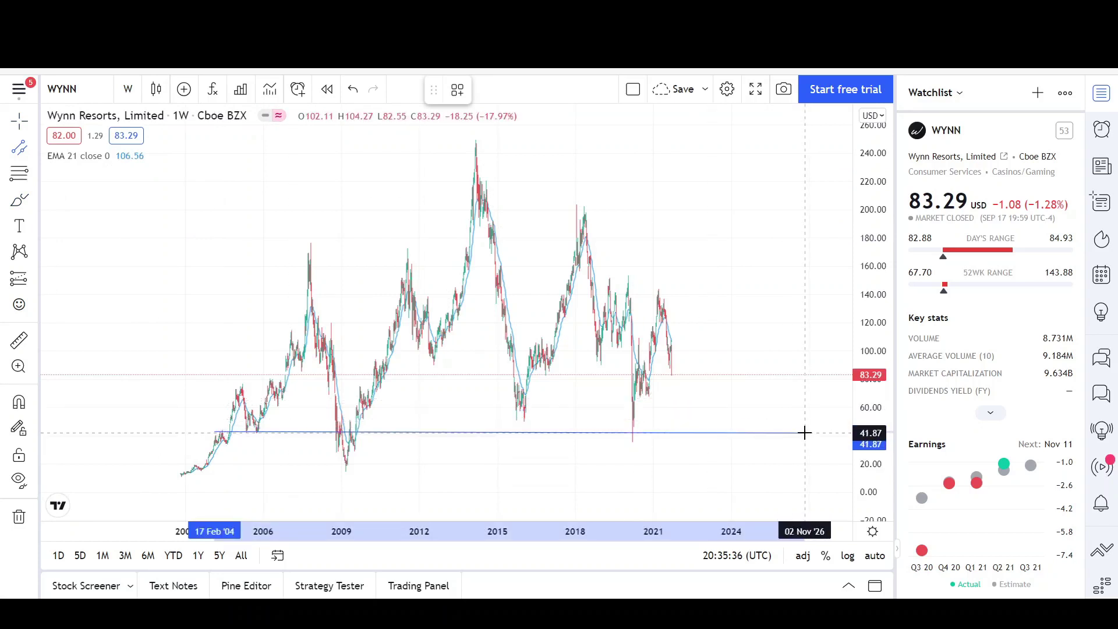
pyautogui.click(804, 423)
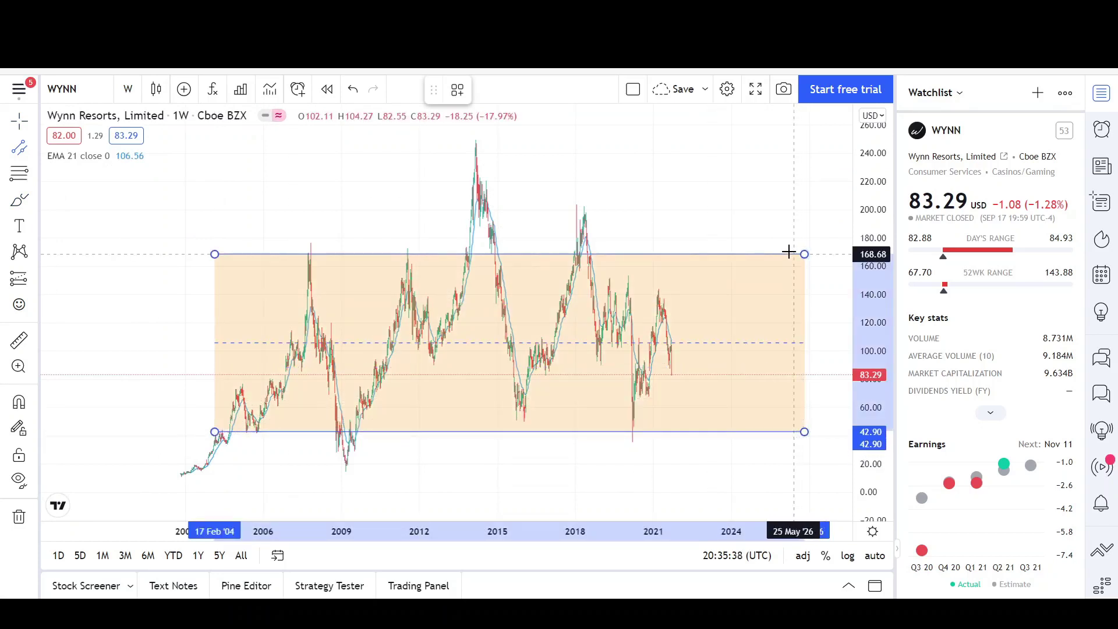
pyautogui.click(779, 212)
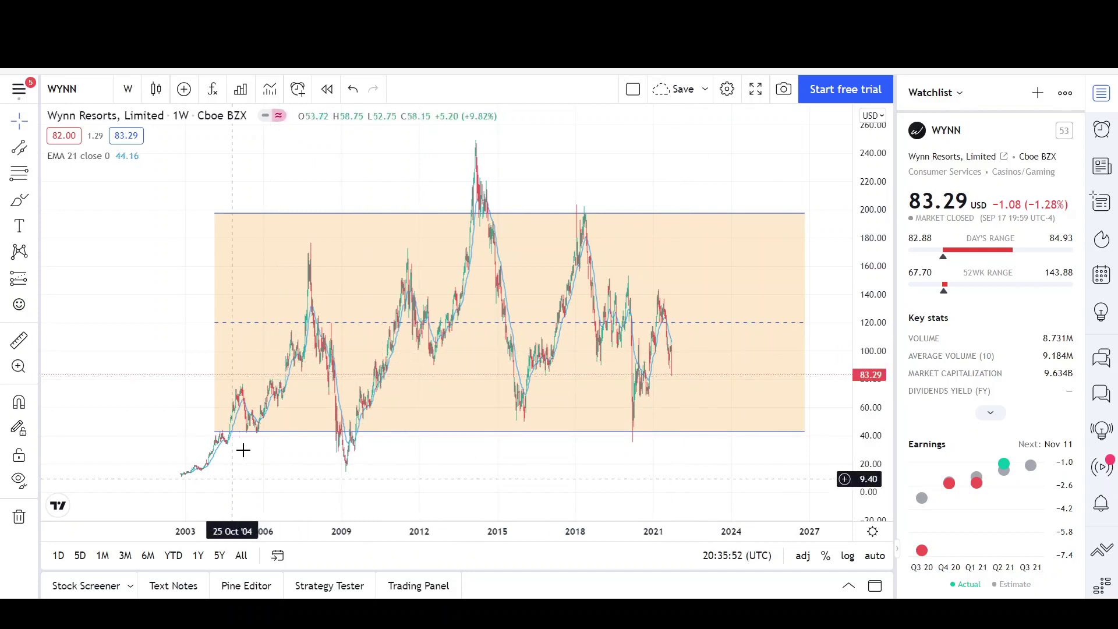
pyautogui.click(593, 416)
pyautogui.click(661, 487)
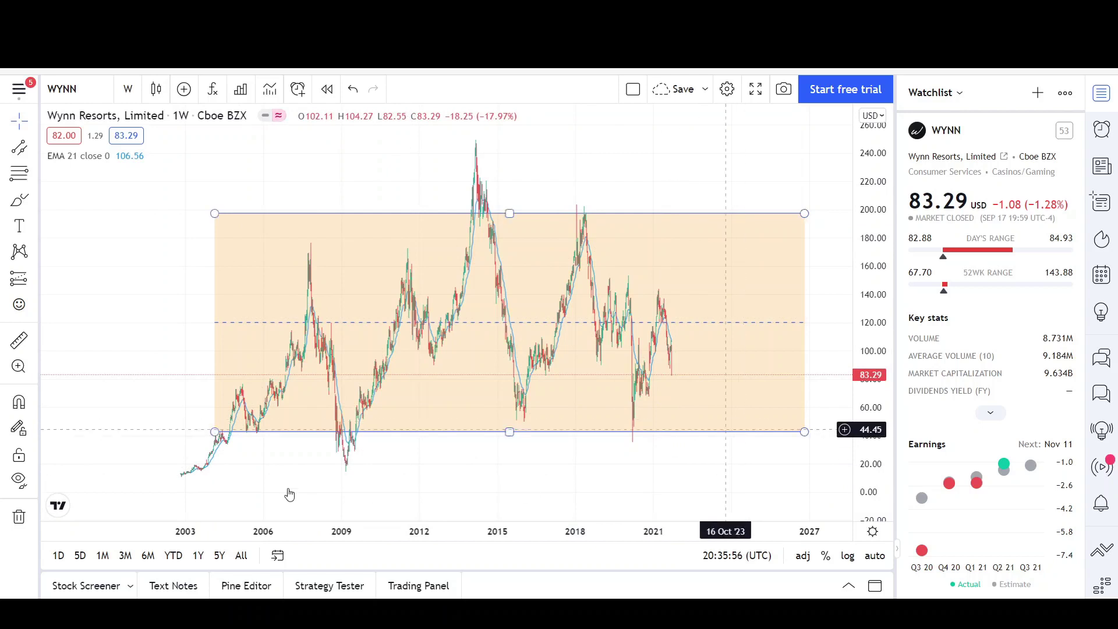
# Step: Compress the price scale slightly and stretch the time scale to widen the bars
pyautogui.moveTo(324, 479)
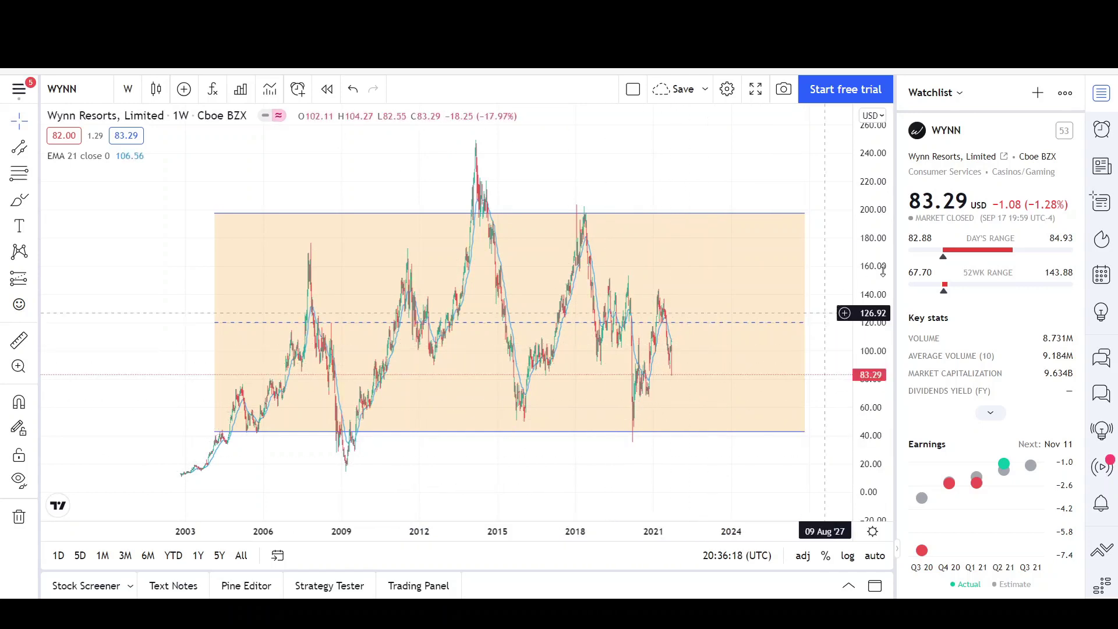
pyautogui.moveTo(885, 271); pyautogui.dragTo(885, 280)
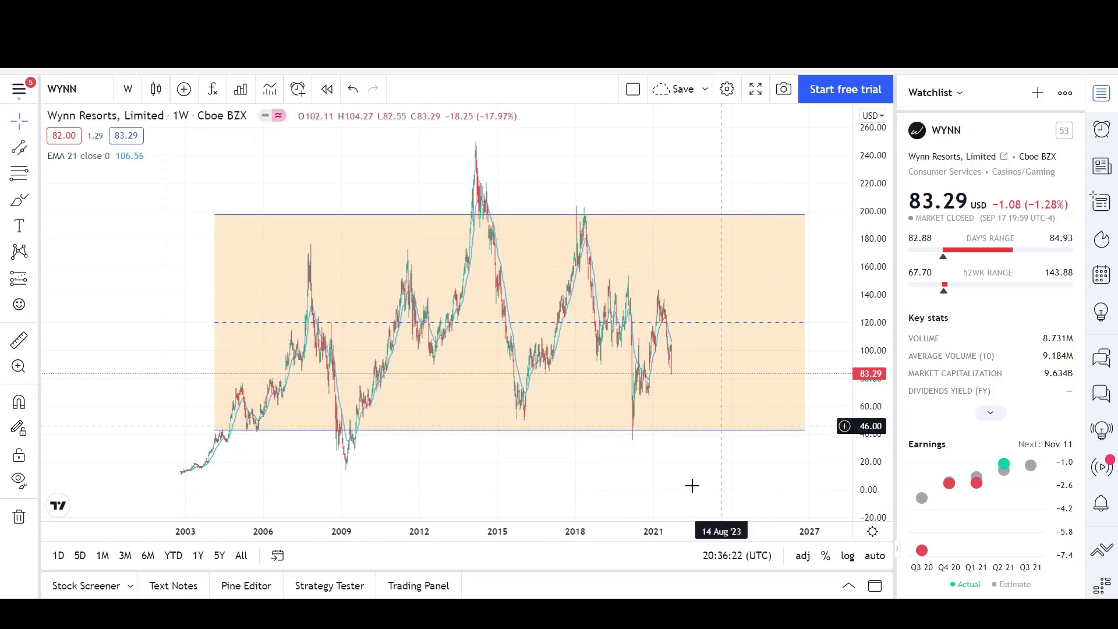
pyautogui.moveTo(700, 540); pyautogui.dragTo(584, 482)
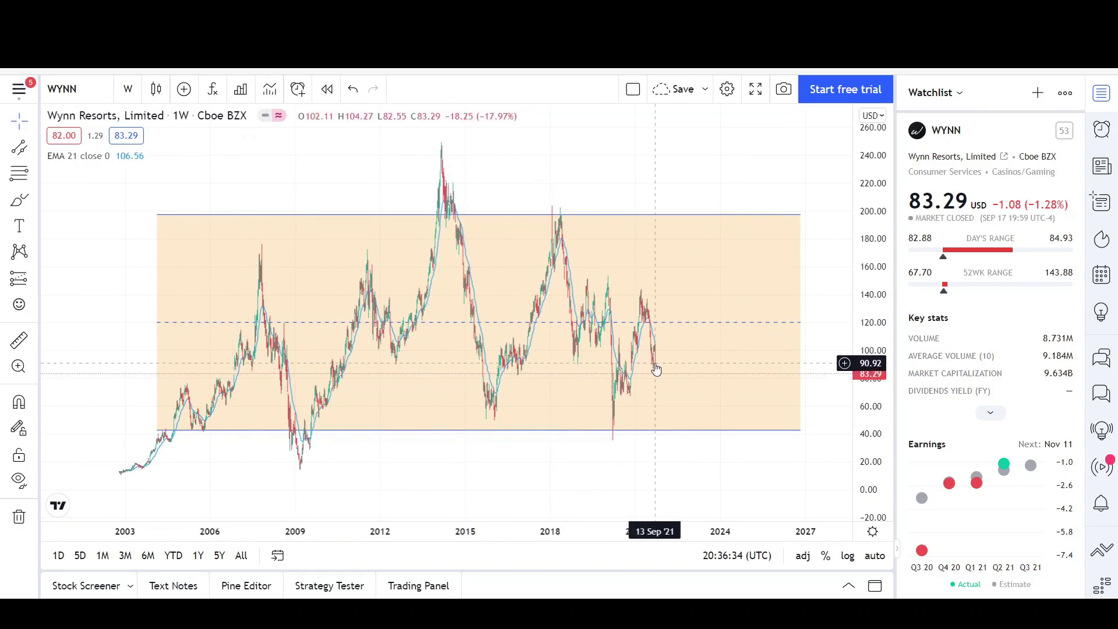
# Step: Draw a black up arrow tracing the 2012–2014 rally
pyautogui.click(32, 147)
pyautogui.click(46, 174)
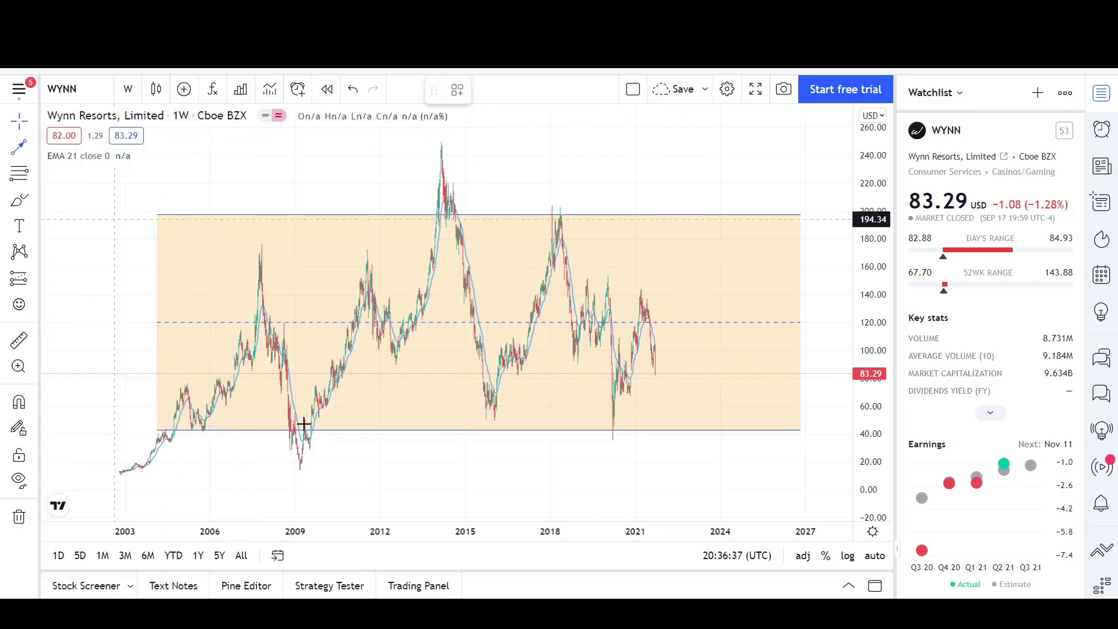
pyautogui.click(299, 469)
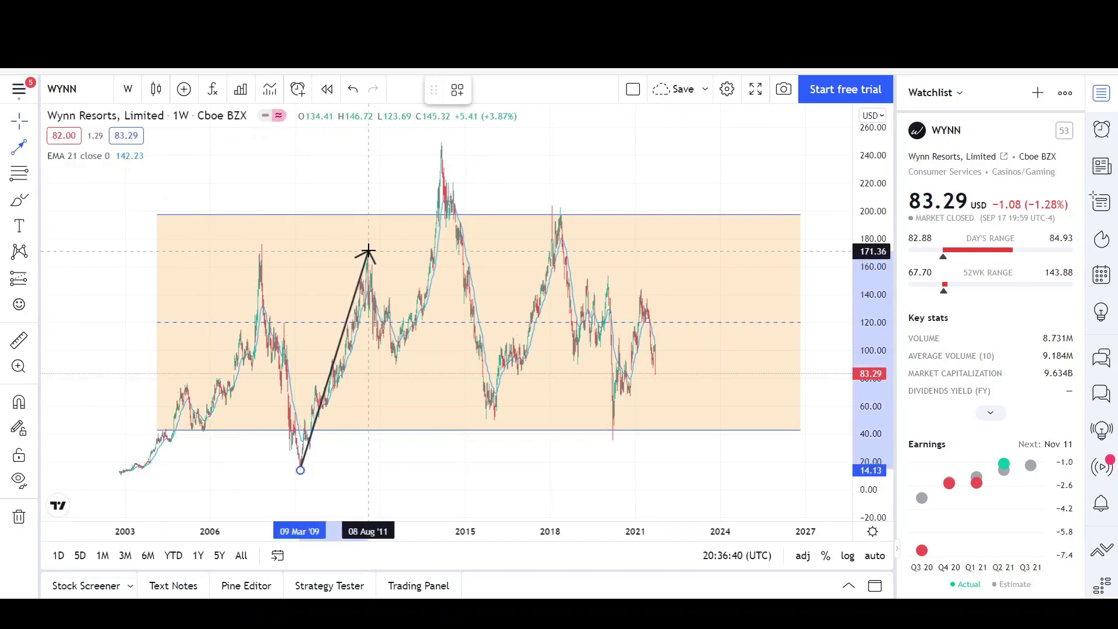
pyautogui.click(368, 252)
pyautogui.moveTo(329, 379)
pyautogui.mouseDown()
pyautogui.moveTo(356, 387)
pyautogui.moveTo(429, 291)
pyautogui.moveTo(427, 266)
pyautogui.mouseUp()
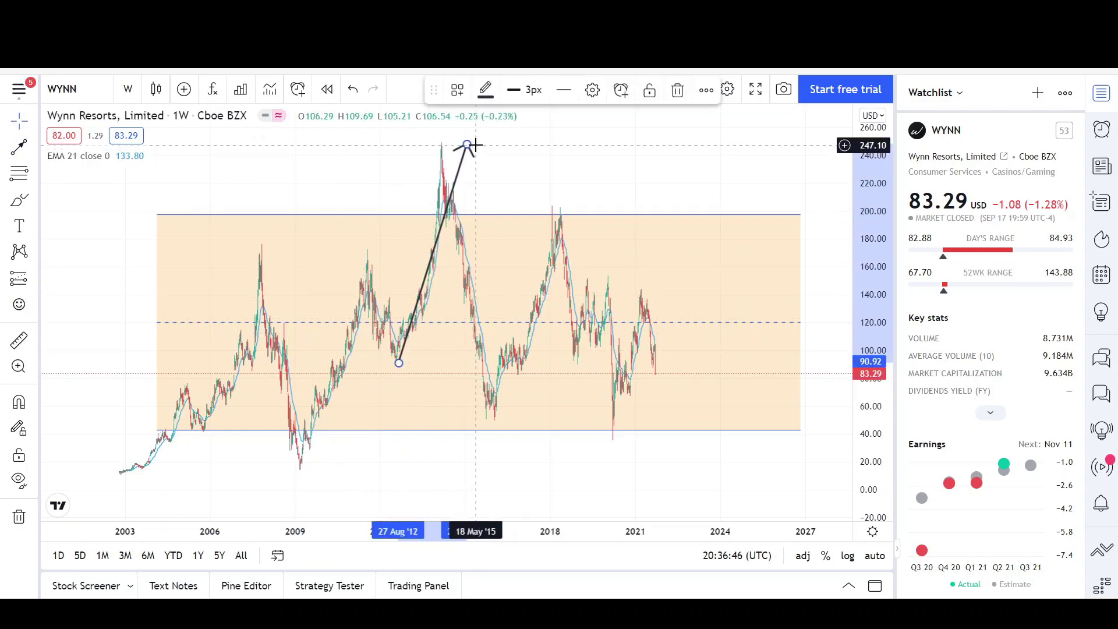
pyautogui.click(476, 145)
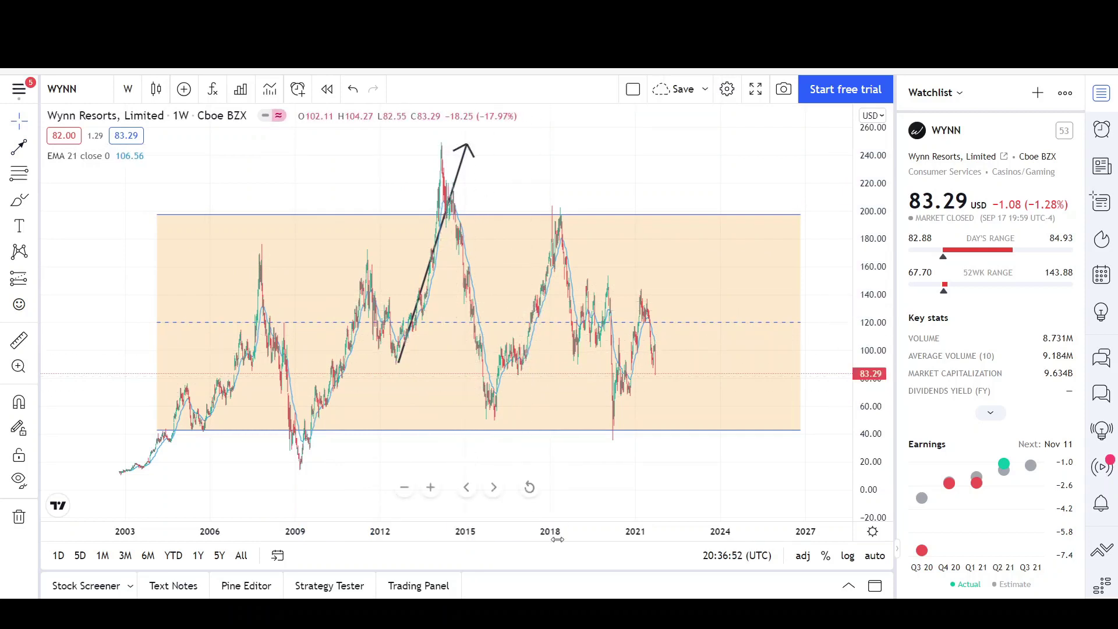
# Step: Add a down arrow over the 2020 plunge to the range floor
pyautogui.scroll(3, 575, 533)
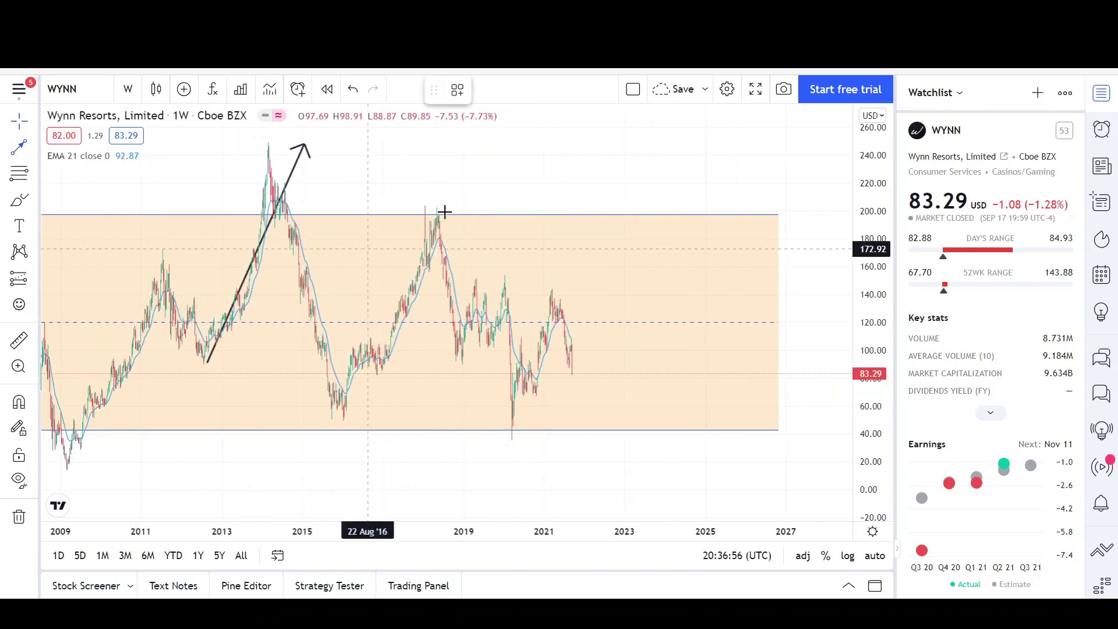
pyautogui.moveTo(425, 206)
pyautogui.mouseDown()
pyautogui.moveTo(462, 359)
pyautogui.moveTo(461, 339)
pyautogui.mouseUp()
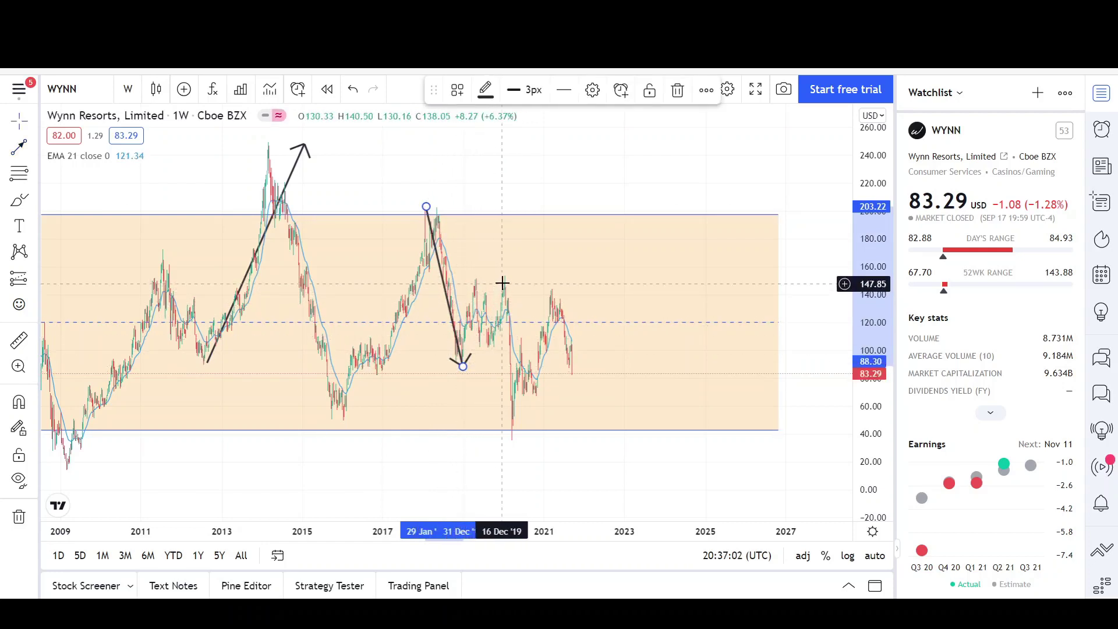
pyautogui.moveTo(440, 272); pyautogui.dragTo(521, 335)
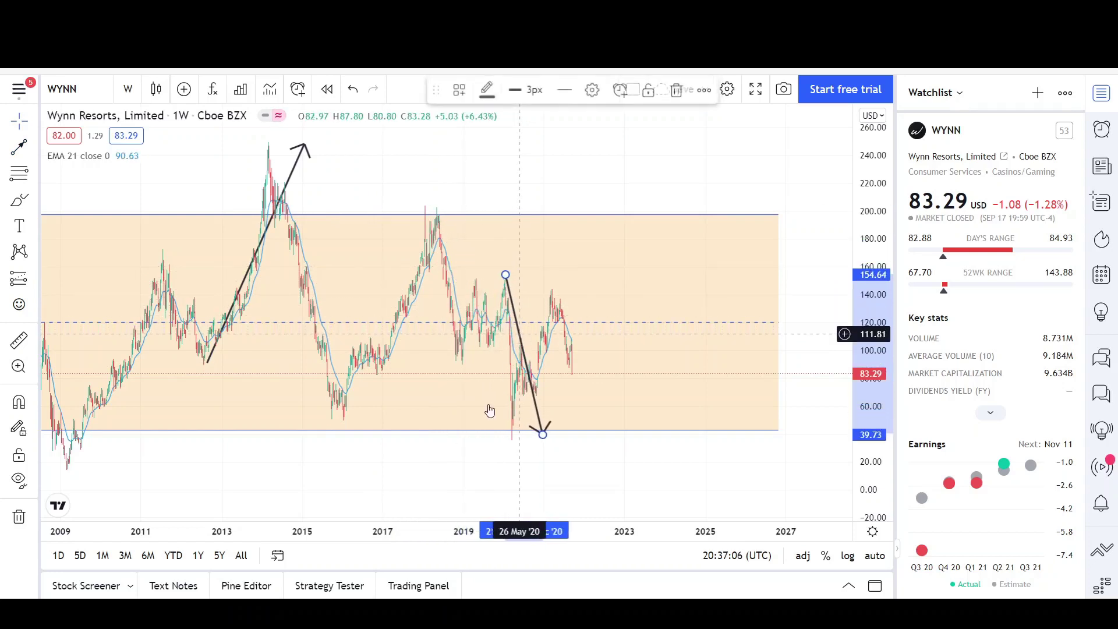
pyautogui.click(485, 432)
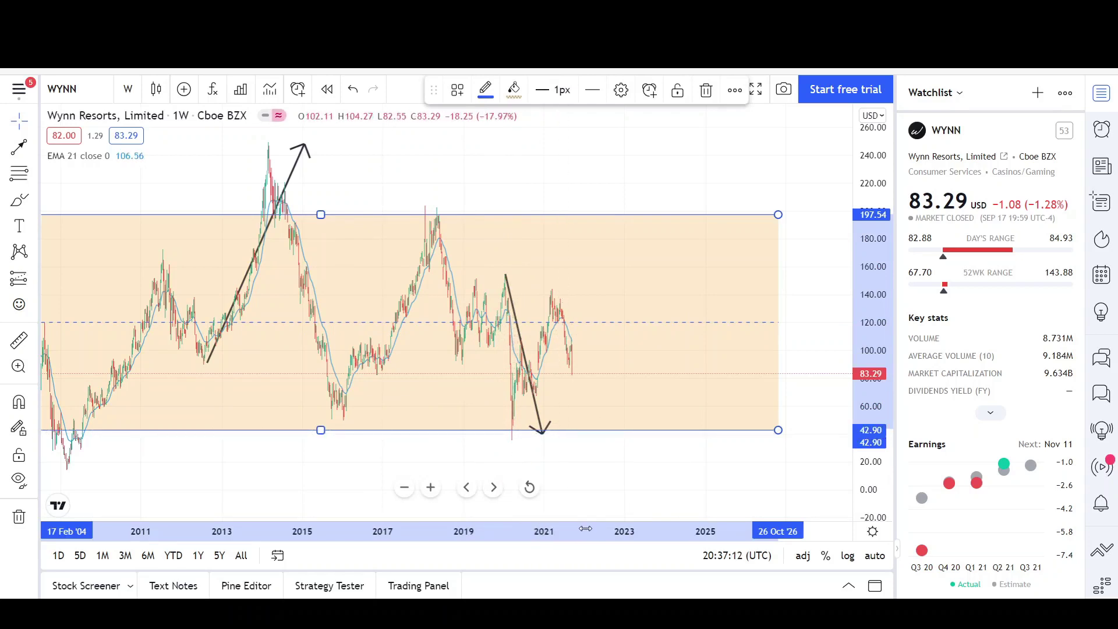
# Step: Draw a third arrow tracing the 2020–2021 rebound from the 2020 low
pyautogui.scroll(5, 103, 283)
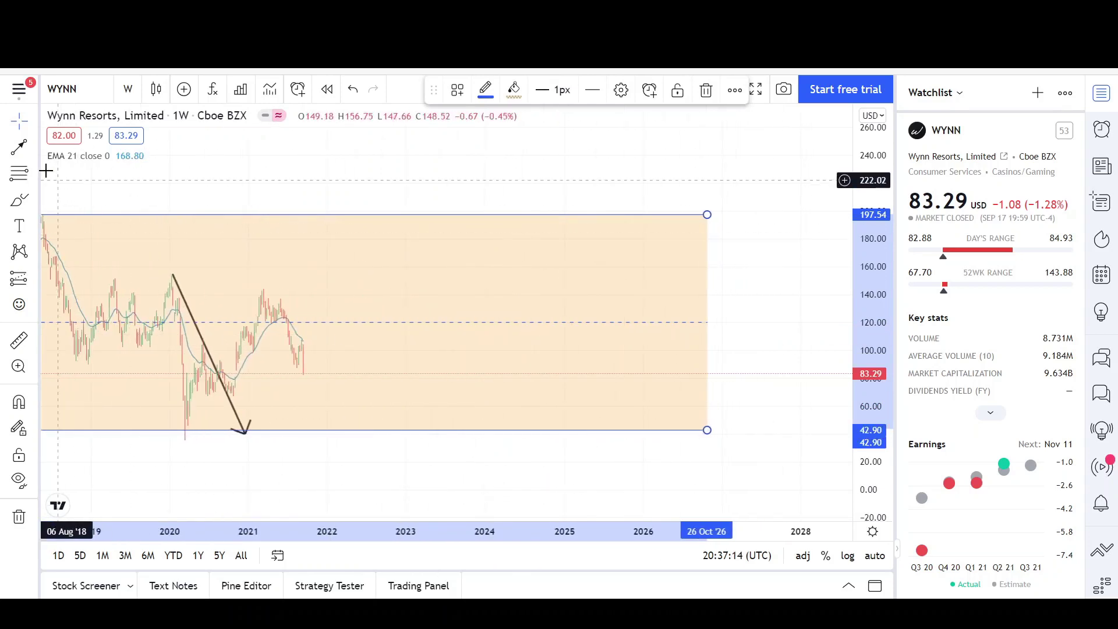
pyautogui.click(18, 147)
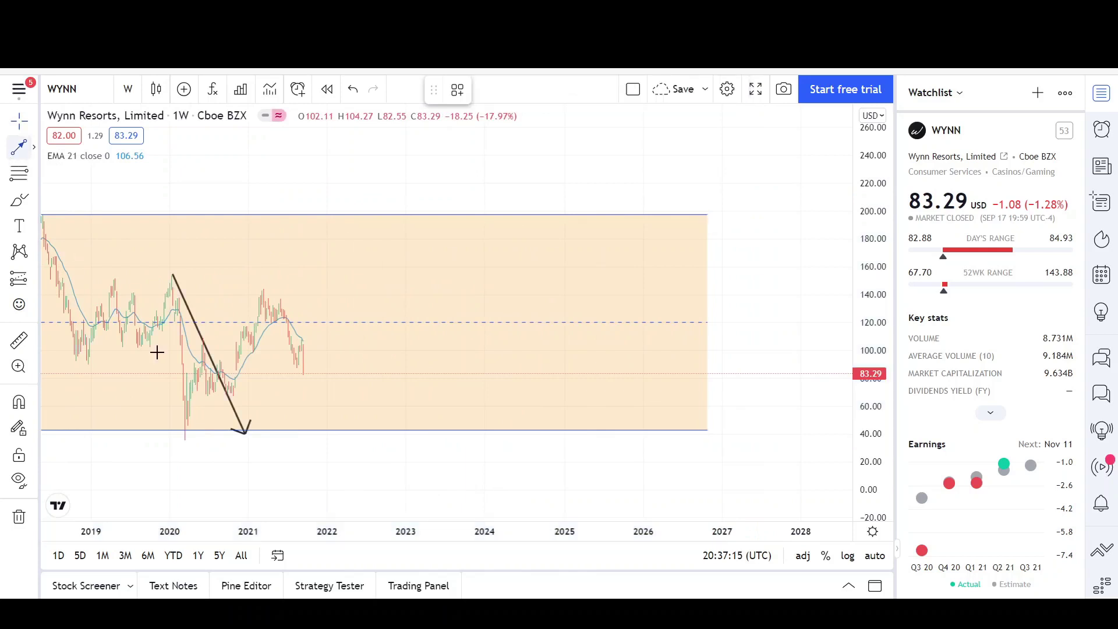
pyautogui.click(183, 441)
pyautogui.click(202, 340)
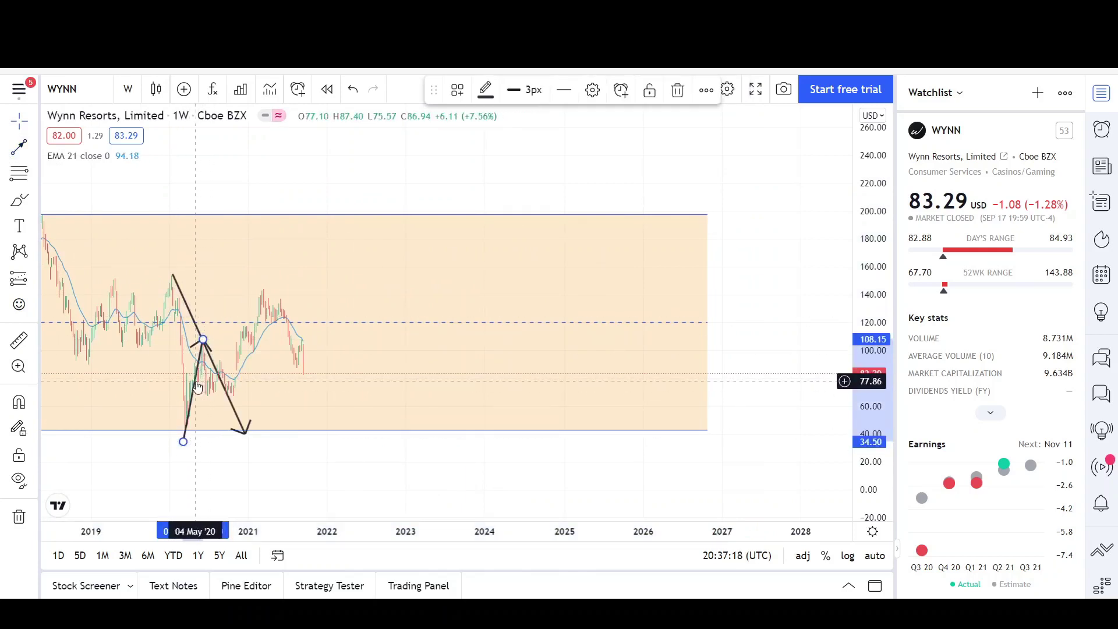
pyautogui.moveTo(197, 389); pyautogui.dragTo(250, 343)
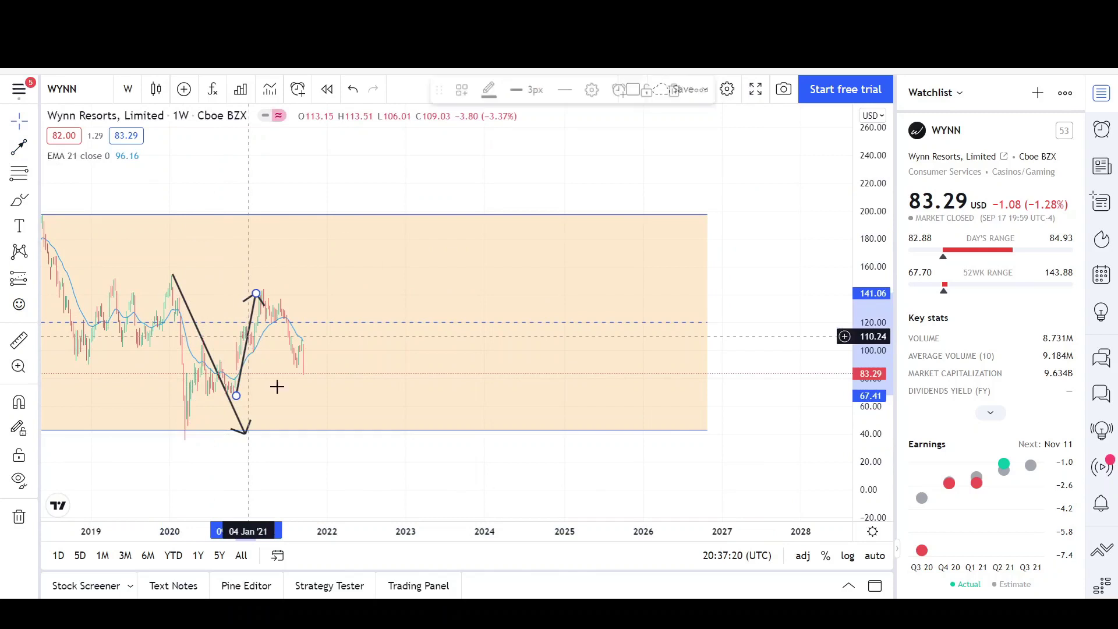
pyautogui.click(466, 546)
# Step: Frame 2019–2024 on the time axis and stretch the price scale so 40–200 fills the pane
pyautogui.moveTo(478, 535); pyautogui.dragTo(582, 535)
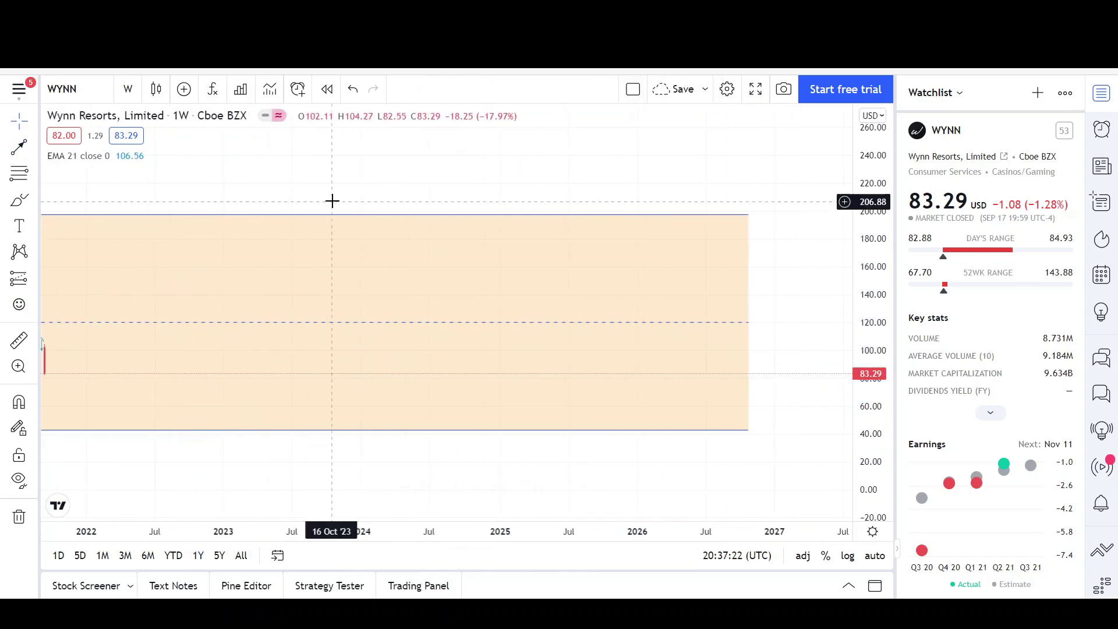
pyautogui.moveTo(332, 199); pyautogui.dragTo(629, 190)
pyautogui.moveTo(348, 198); pyautogui.dragTo(679, 185)
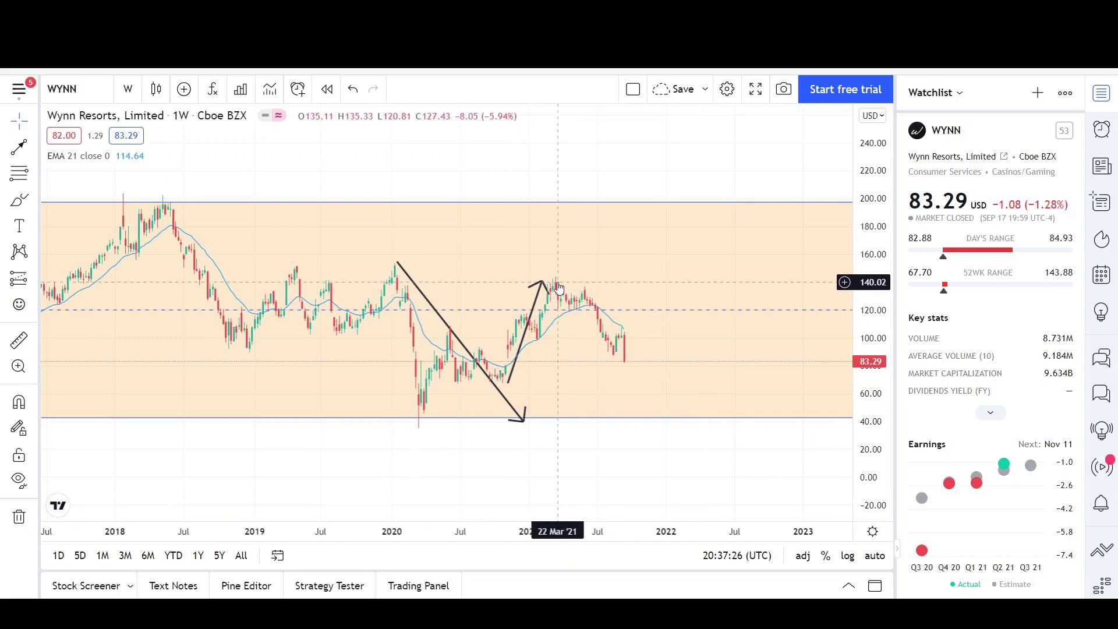
pyautogui.click(529, 487)
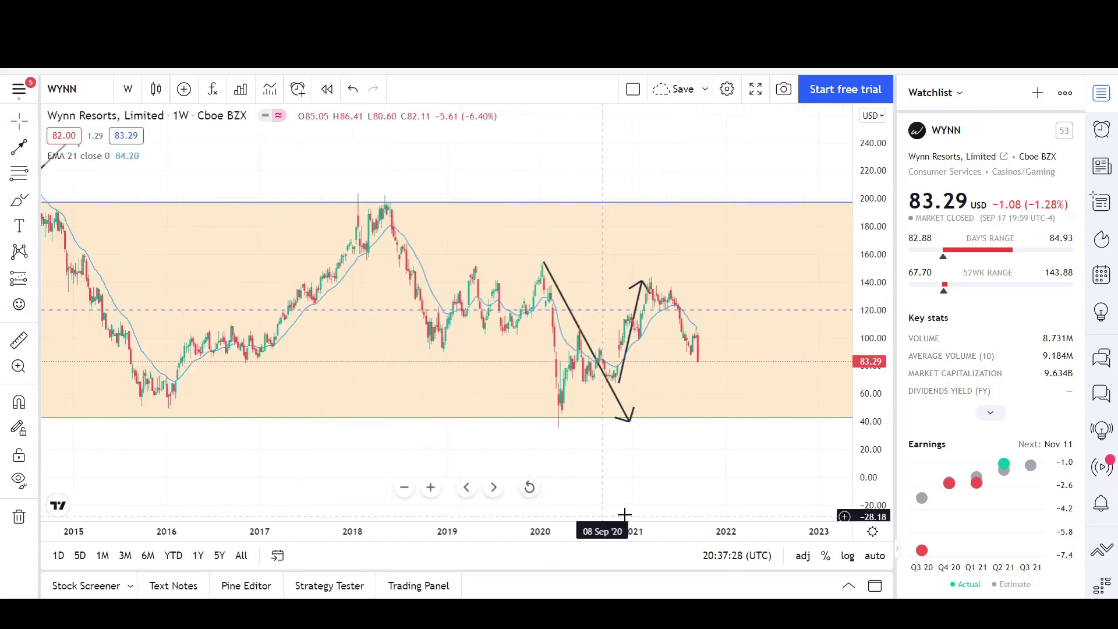
pyautogui.scroll(-5, 751, 509)
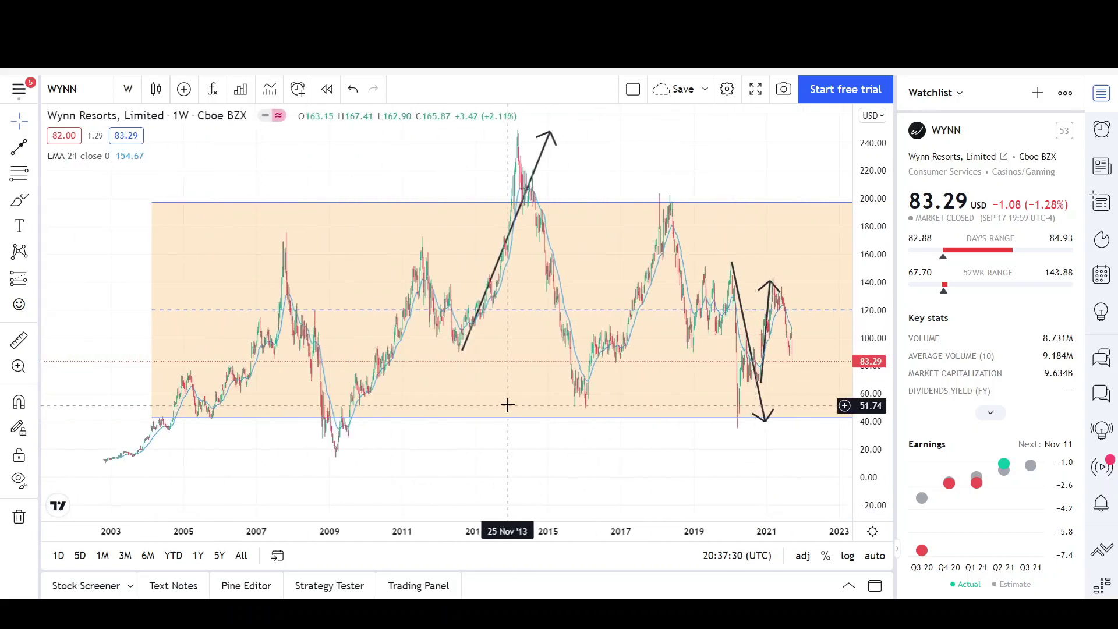
pyautogui.moveTo(676, 441); pyautogui.dragTo(519, 449)
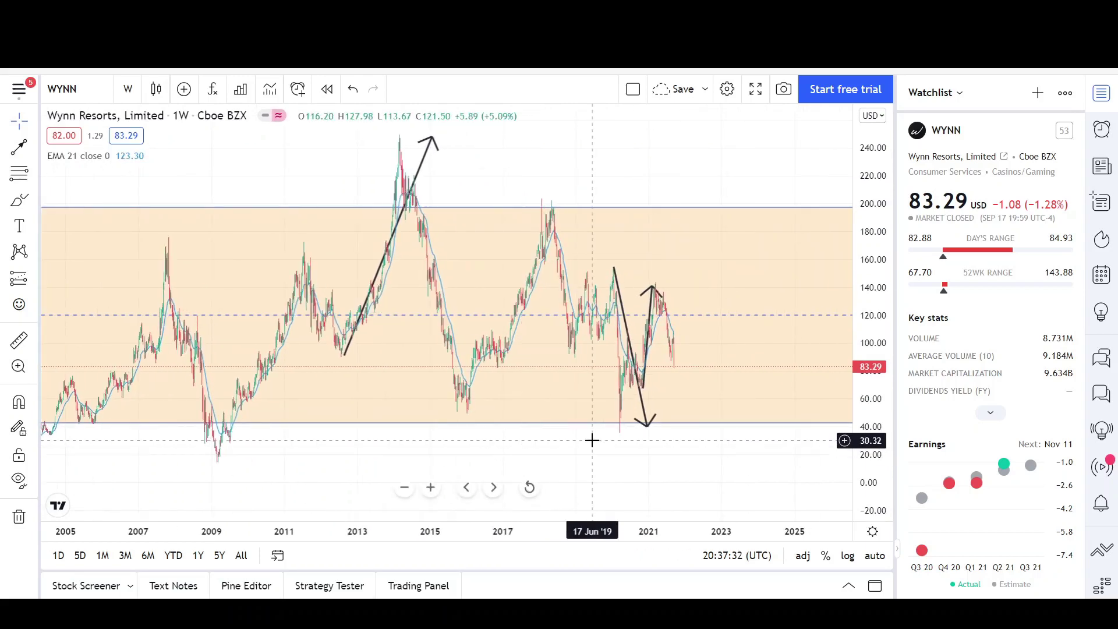
pyautogui.moveTo(691, 449); pyautogui.dragTo(658, 530)
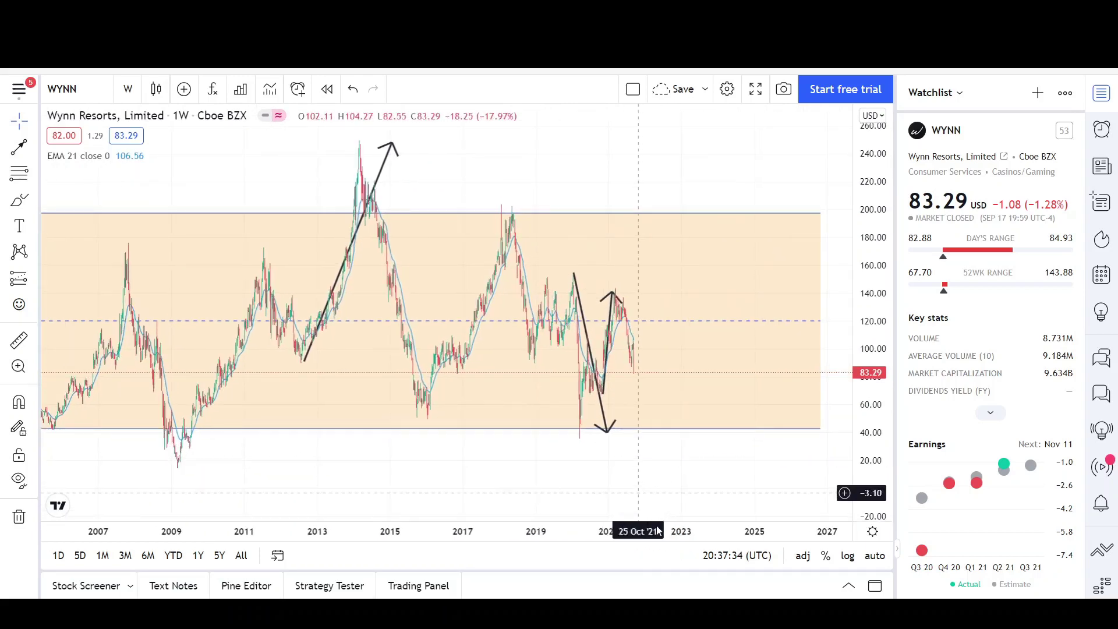
pyautogui.scroll(5, 621, 540)
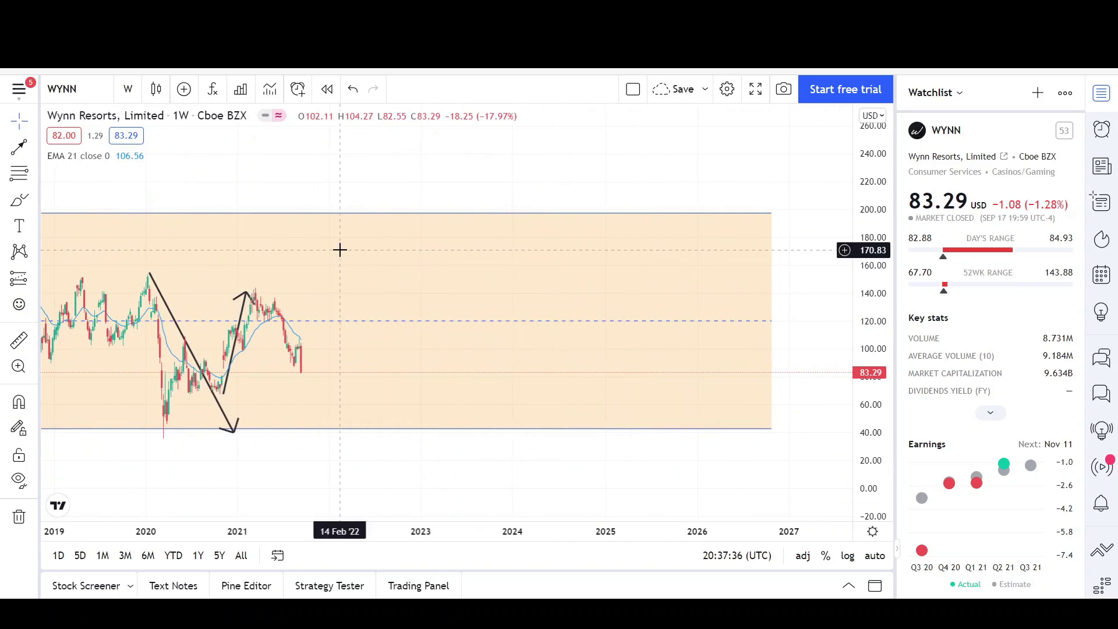
pyautogui.moveTo(490, 173); pyautogui.dragTo(710, 175)
pyautogui.scroll(3, 349, 234)
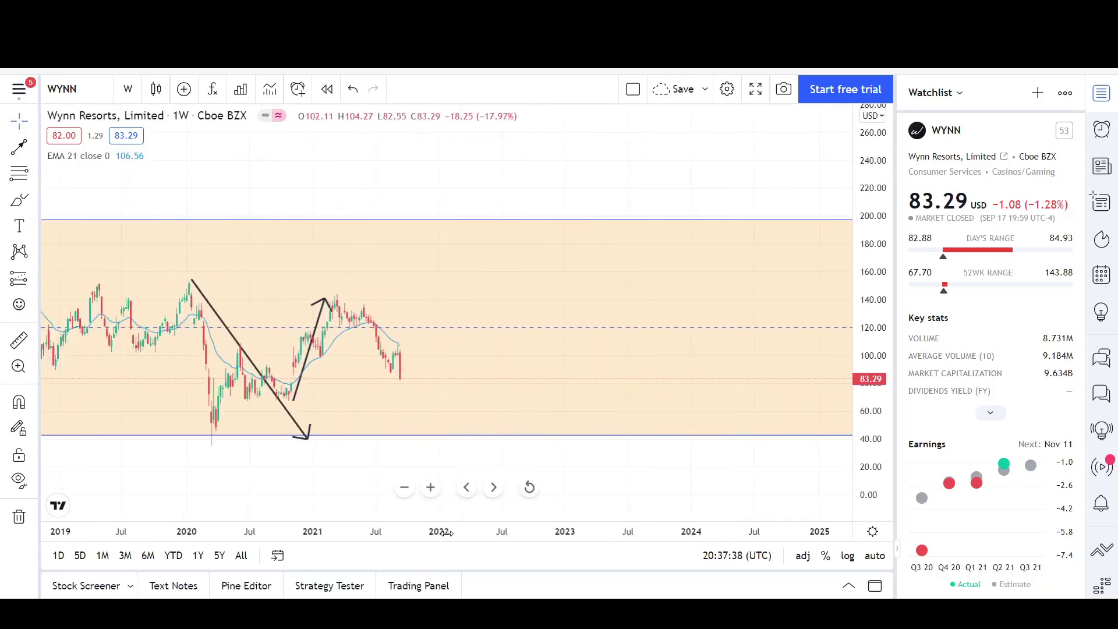
pyautogui.moveTo(392, 191); pyautogui.dragTo(566, 184)
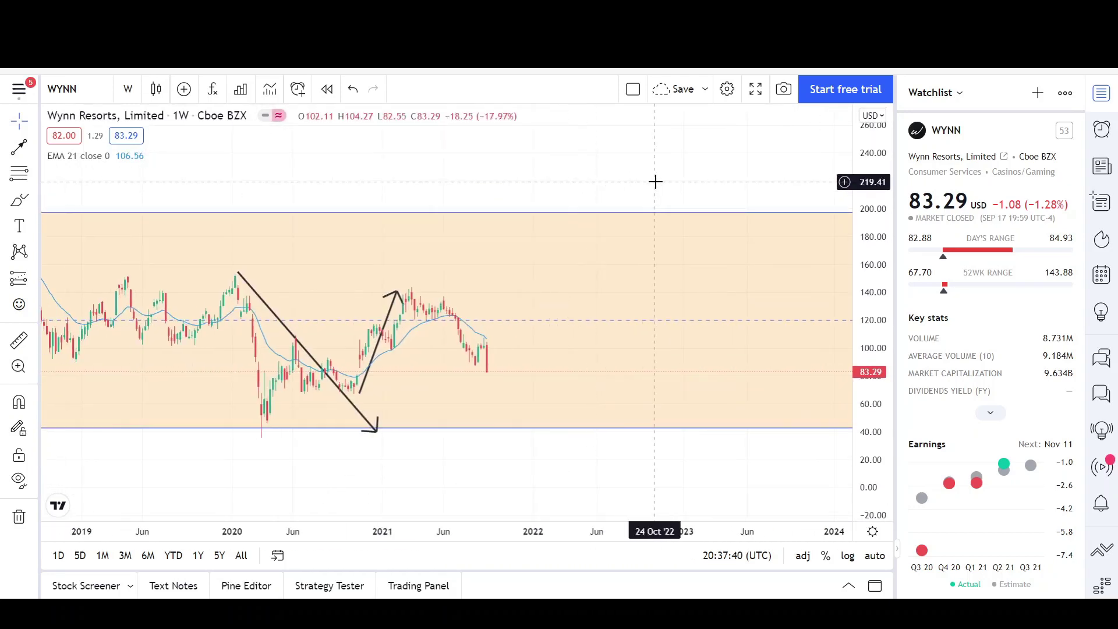
pyautogui.moveTo(872, 372); pyautogui.dragTo(892, 349)
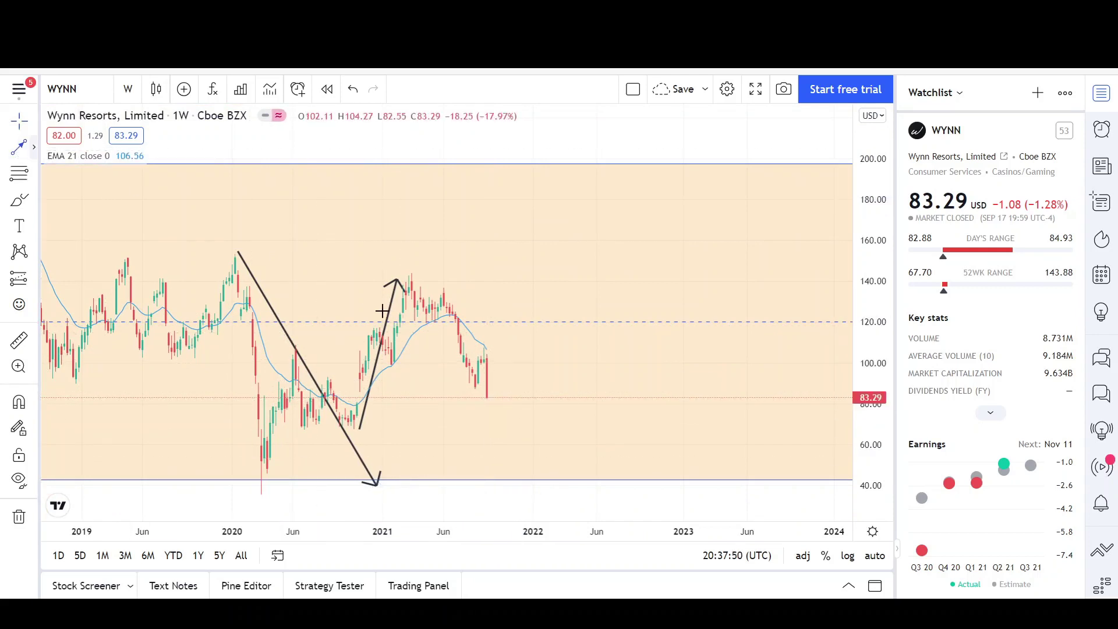
# Step: Draw an up arrow projecting from the recent low near 83 to about 188
pyautogui.click(264, 493)
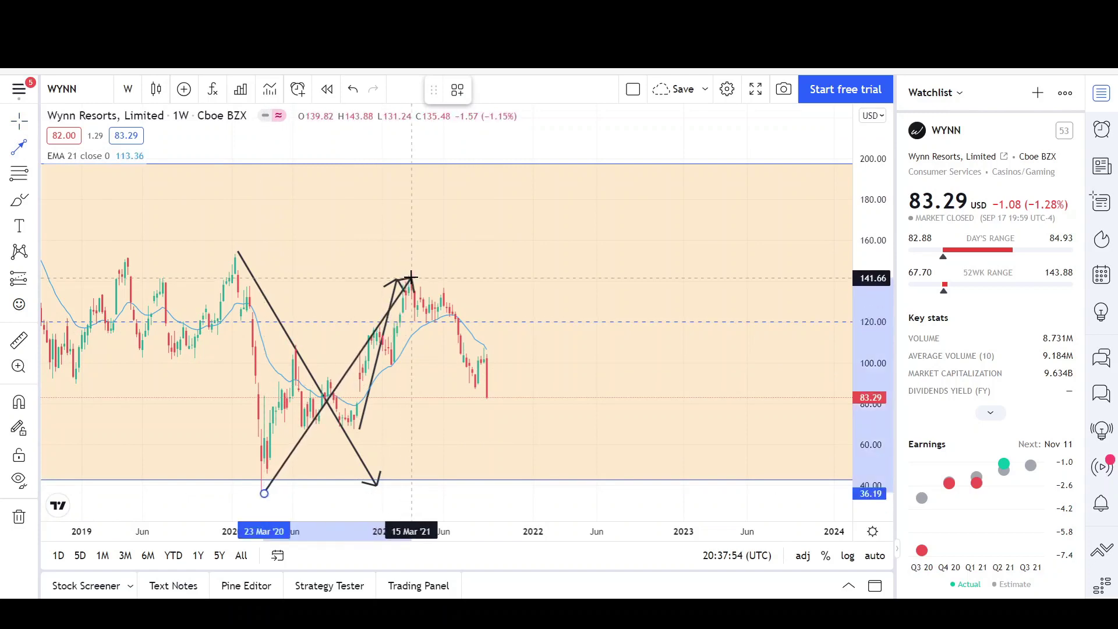
pyautogui.click(411, 276)
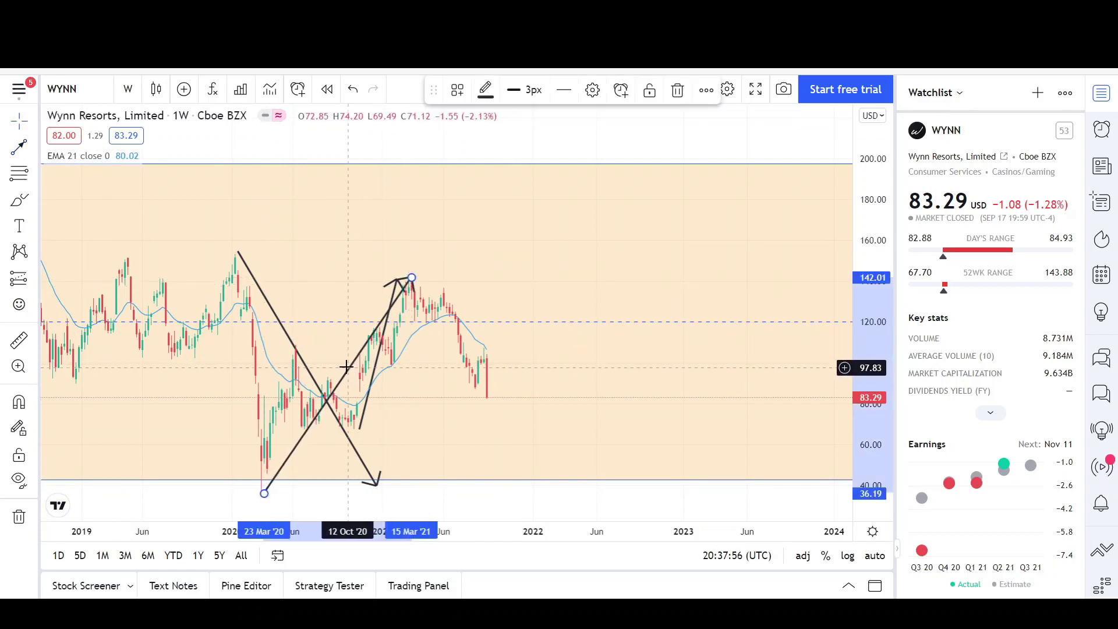
pyautogui.moveTo(347, 368); pyautogui.dragTo(572, 273)
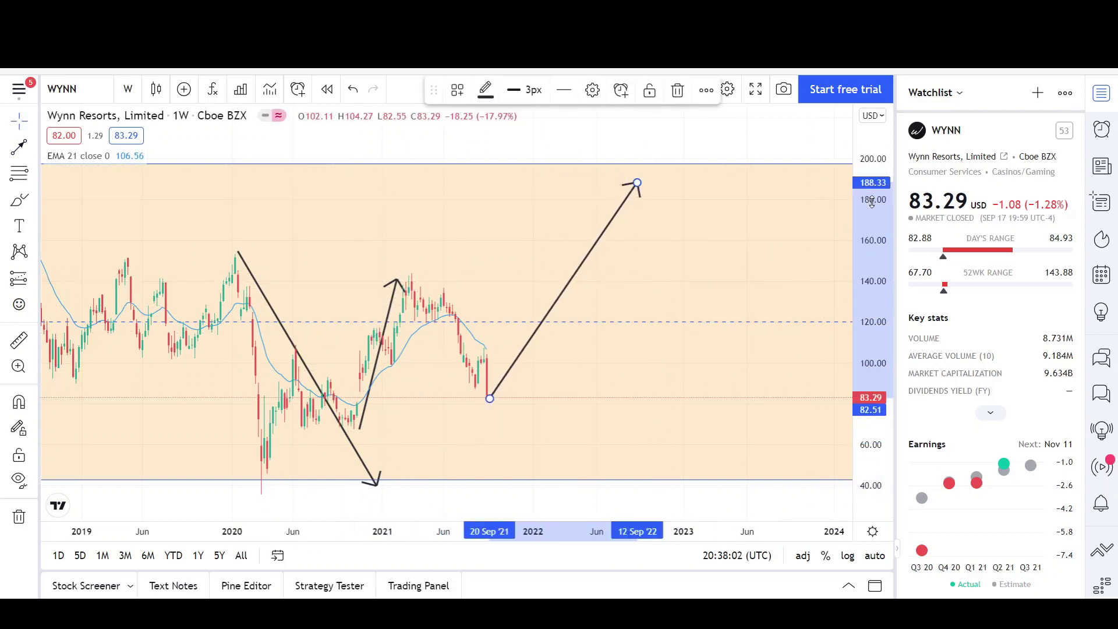
# Step: Compress the price scale, close the TradeStation ad, and reveal more future chart space
pyautogui.moveTo(871, 201); pyautogui.dragTo(871, 286)
pyautogui.scroll(-5, 243, 535)
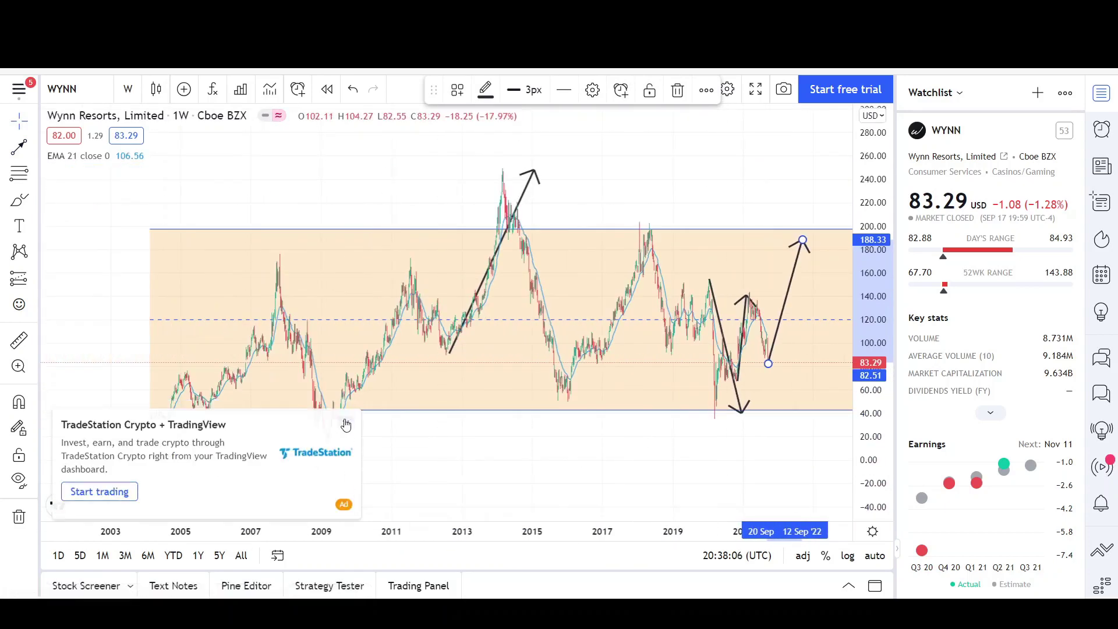
pyautogui.click(346, 414)
pyautogui.moveTo(502, 445); pyautogui.dragTo(446, 445)
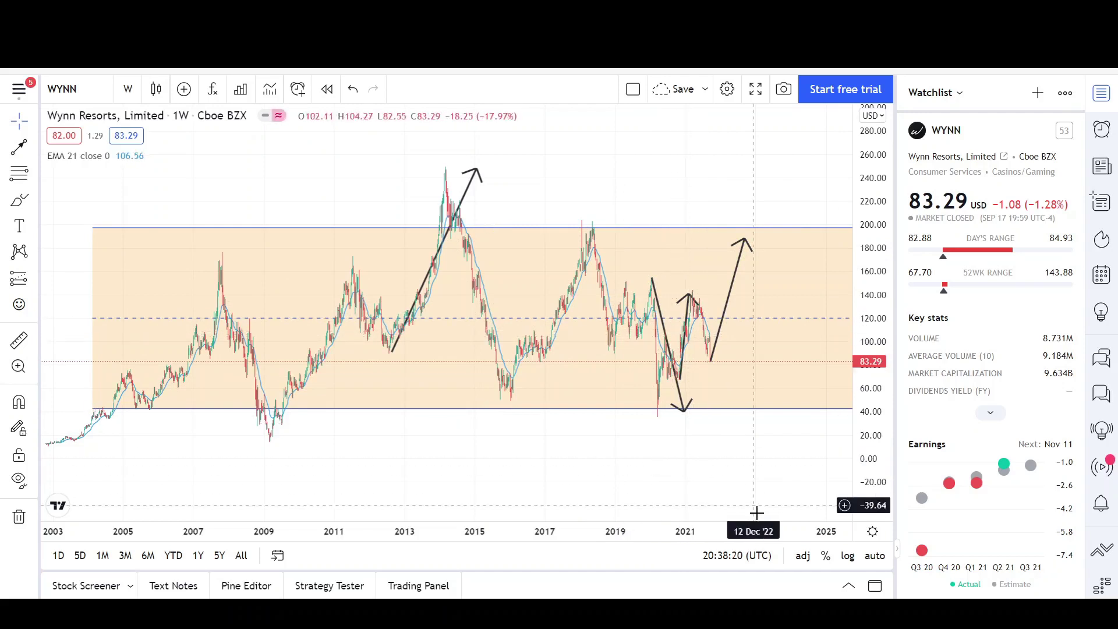
# Step: Draw a bearish arrow from the September 2021 peak near 107 down to about 51.50 in early 2022
pyautogui.moveTo(783, 536); pyautogui.dragTo(499, 552)
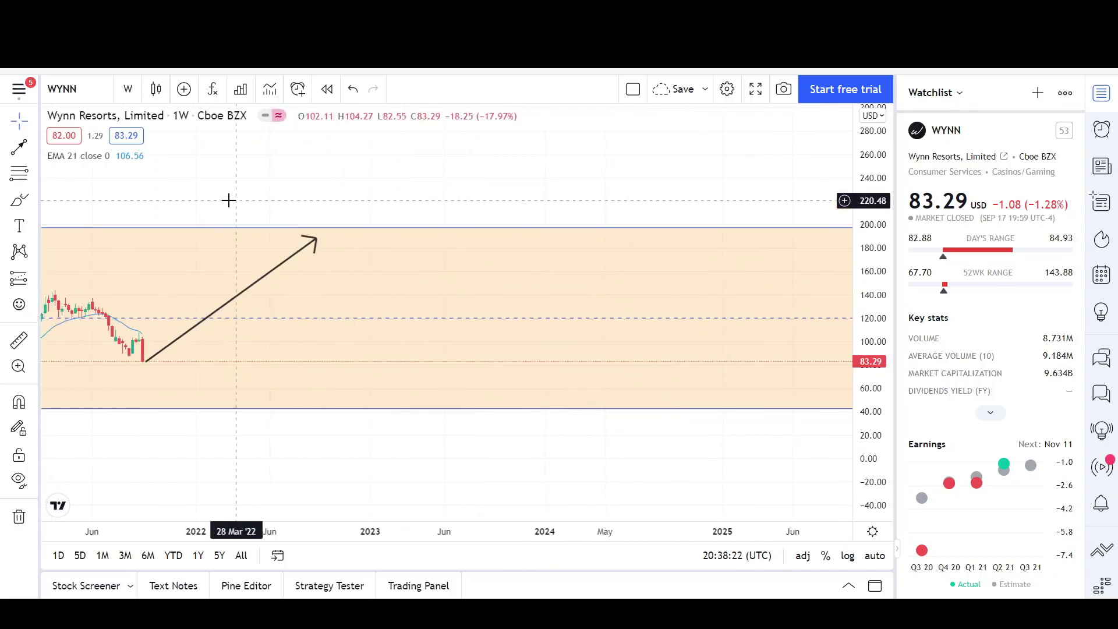
pyautogui.moveTo(359, 201); pyautogui.dragTo(537, 201)
pyautogui.moveTo(387, 199); pyautogui.dragTo(492, 200)
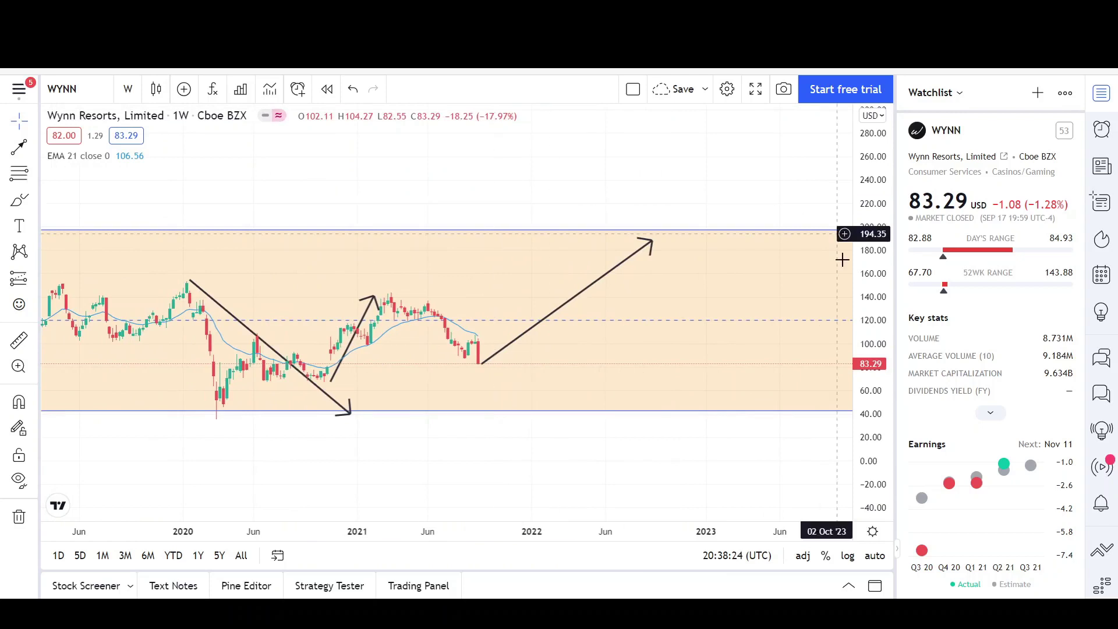
pyautogui.moveTo(877, 256); pyautogui.dragTo(889, 236)
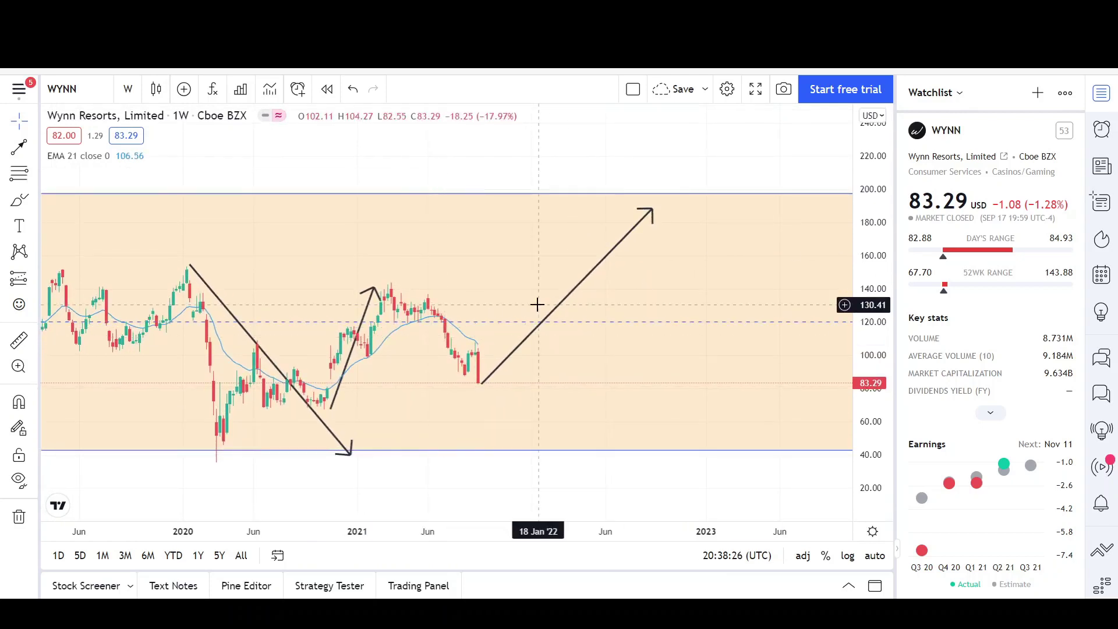
pyautogui.click(189, 354)
pyautogui.click(18, 149)
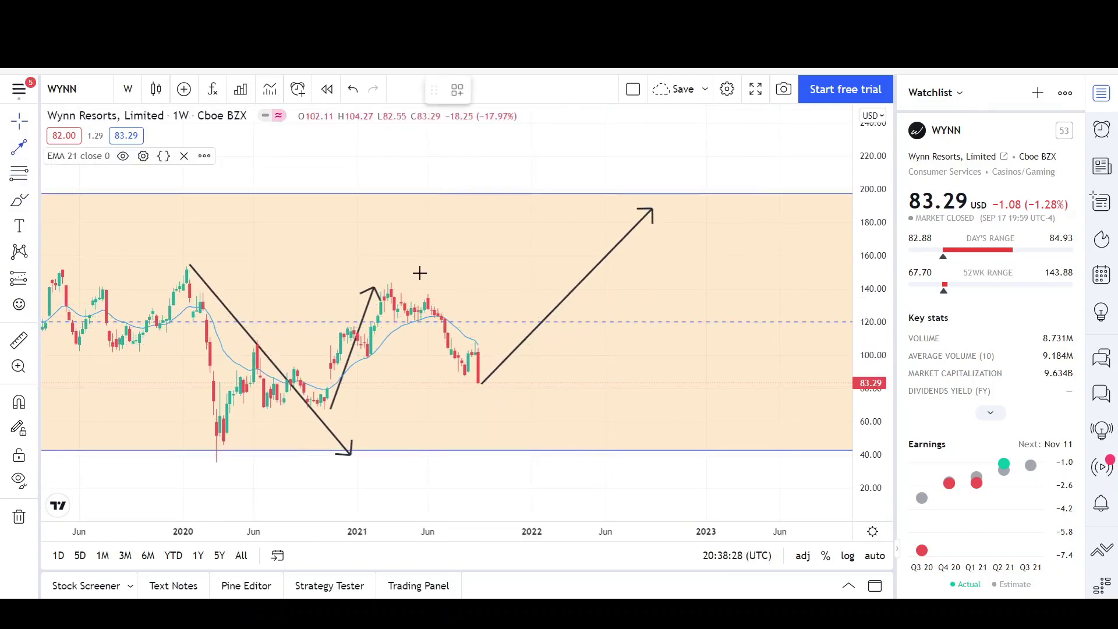
pyautogui.click(392, 284)
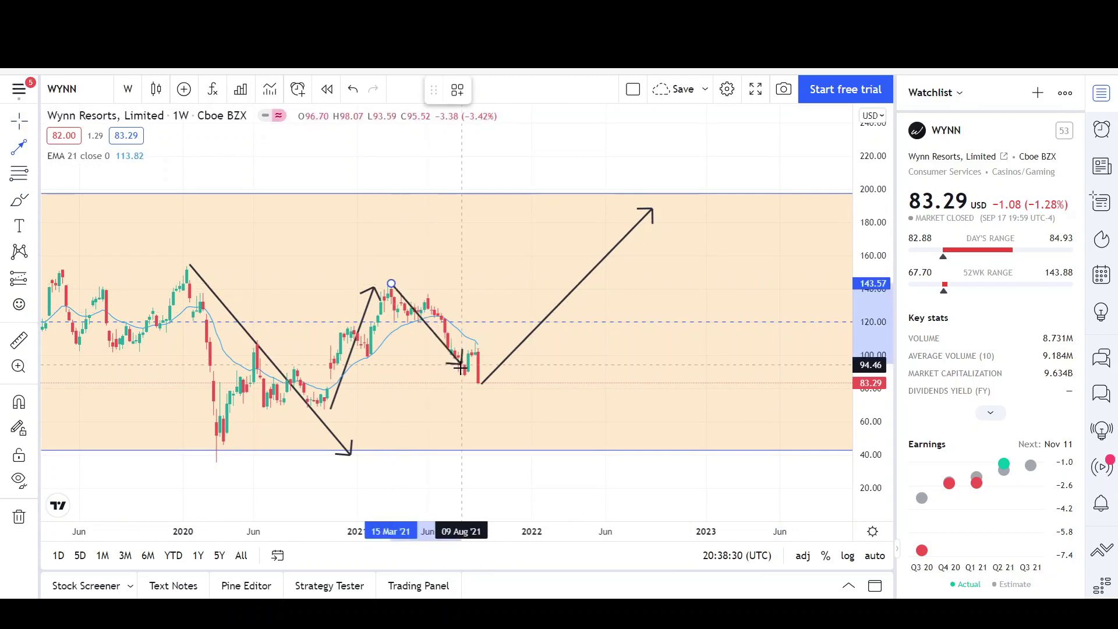
pyautogui.click(463, 375)
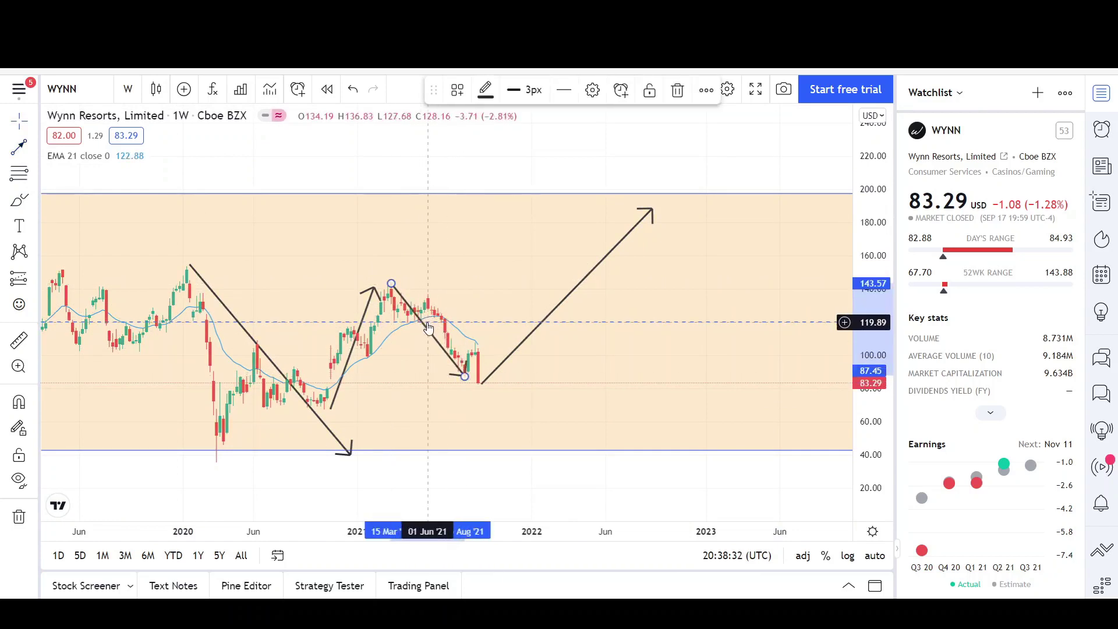
pyautogui.moveTo(428, 333); pyautogui.dragTo(511, 387)
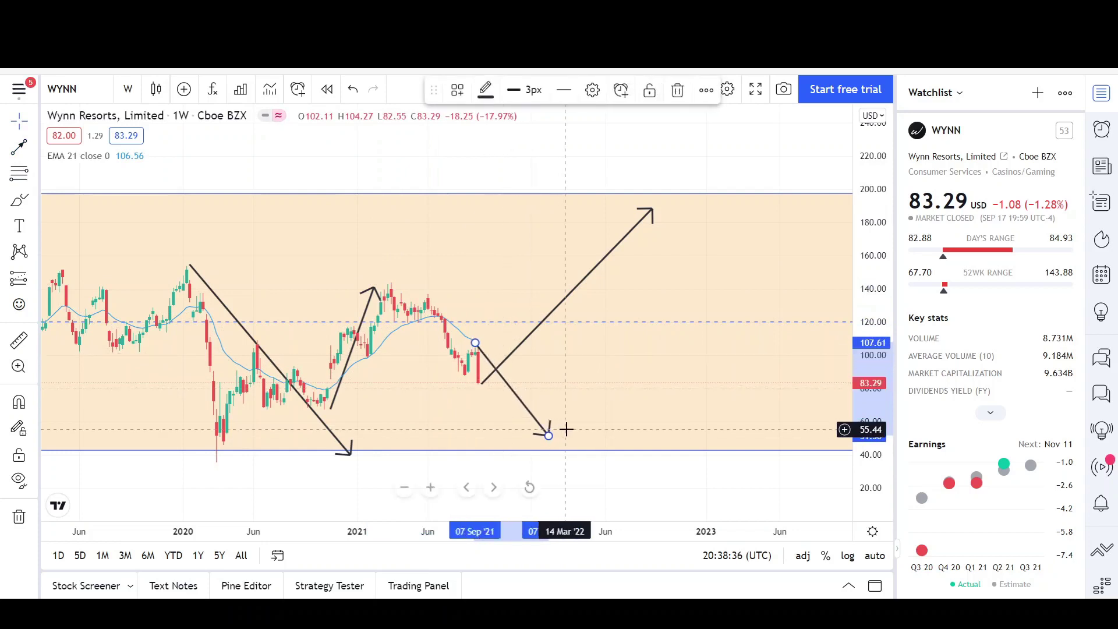
pyautogui.click(617, 485)
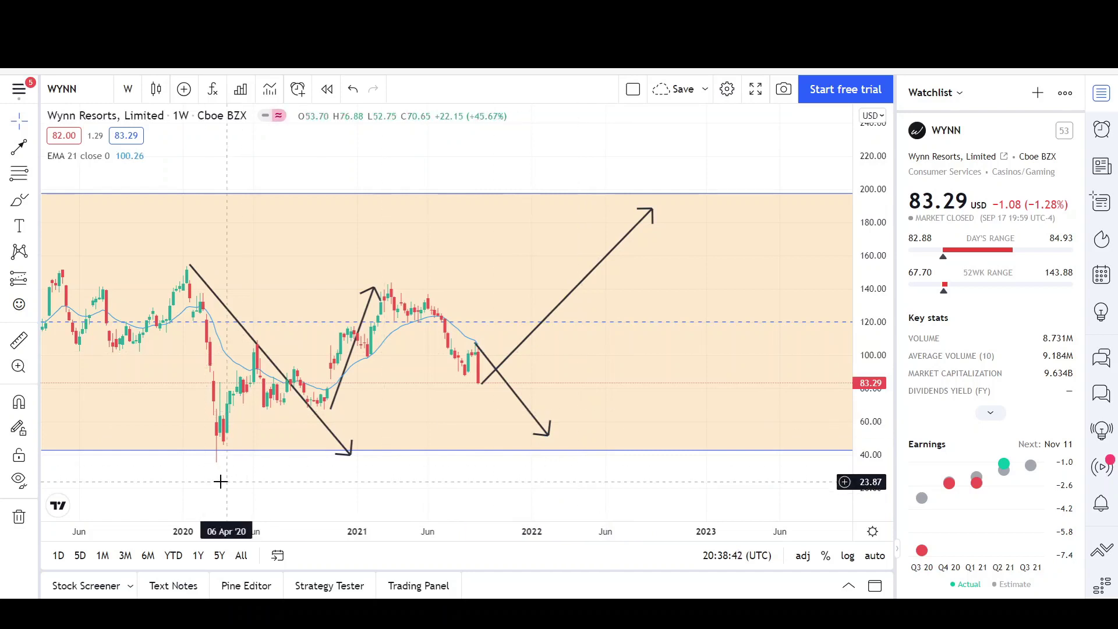
pyautogui.moveTo(223, 535); pyautogui.dragTo(105, 534)
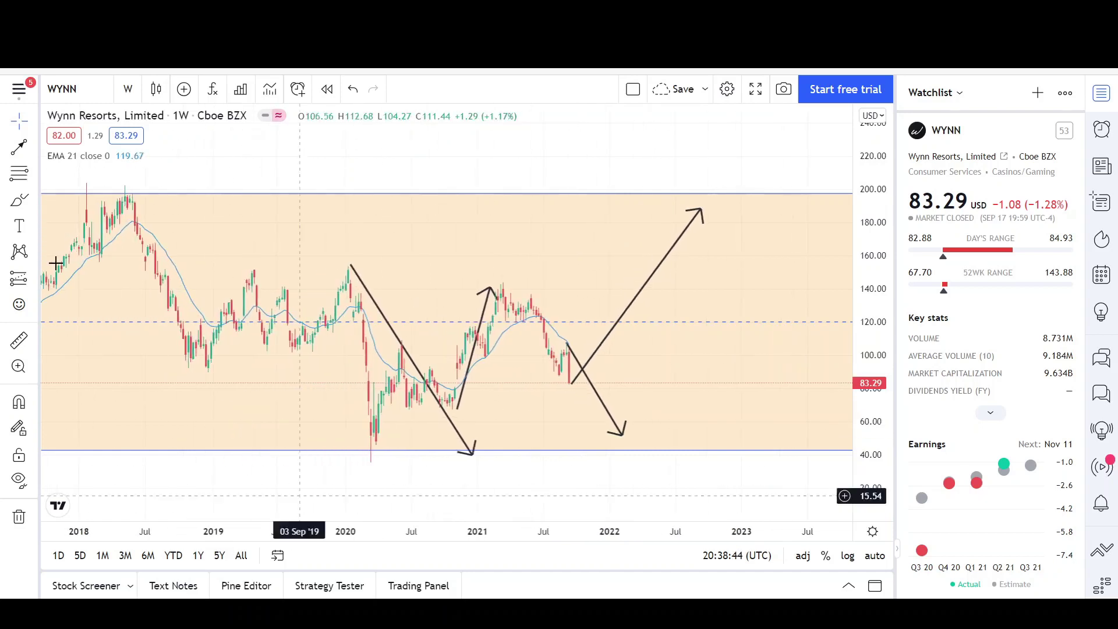
pyautogui.click(34, 149)
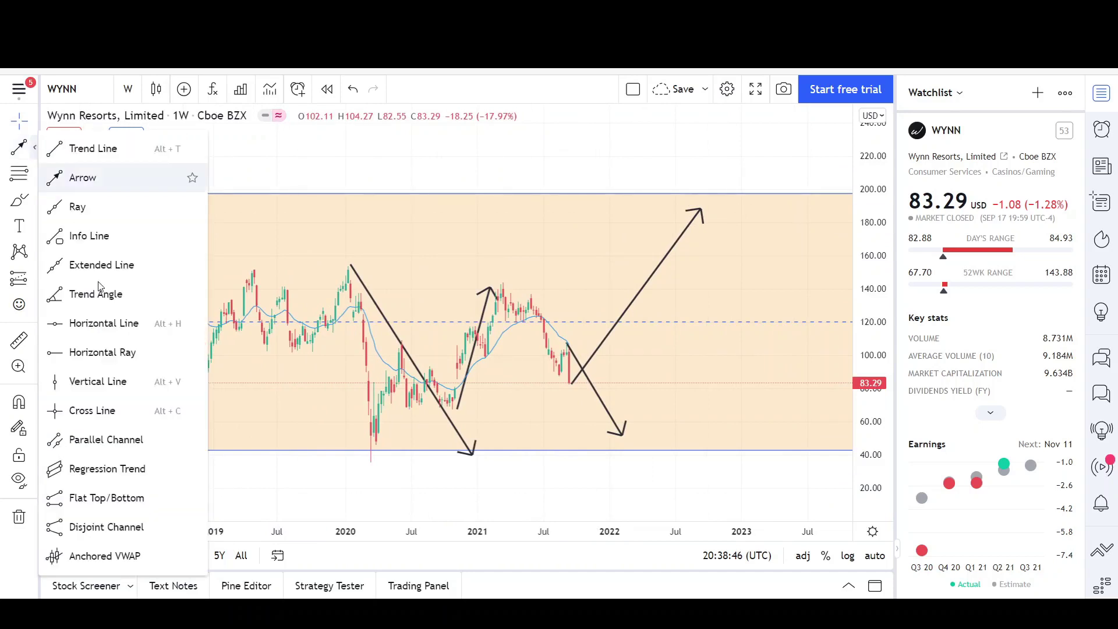
# Step: Draw parallel channels along the 2018 decline and the mid-2021 sell-off
pyautogui.click(128, 421)
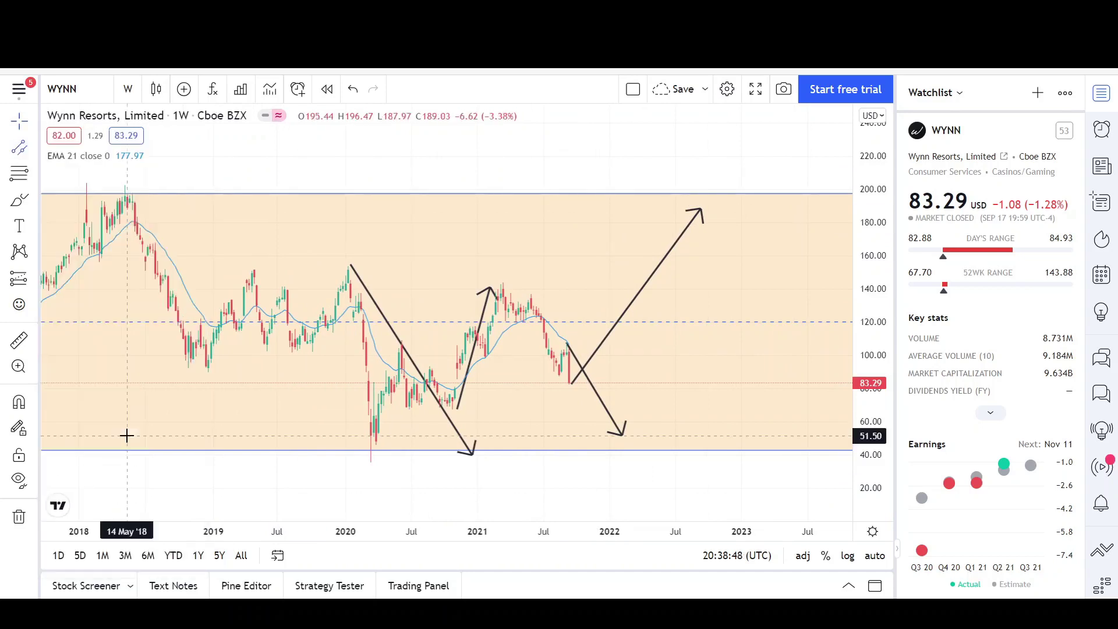
pyautogui.click(223, 400)
pyautogui.click(195, 382)
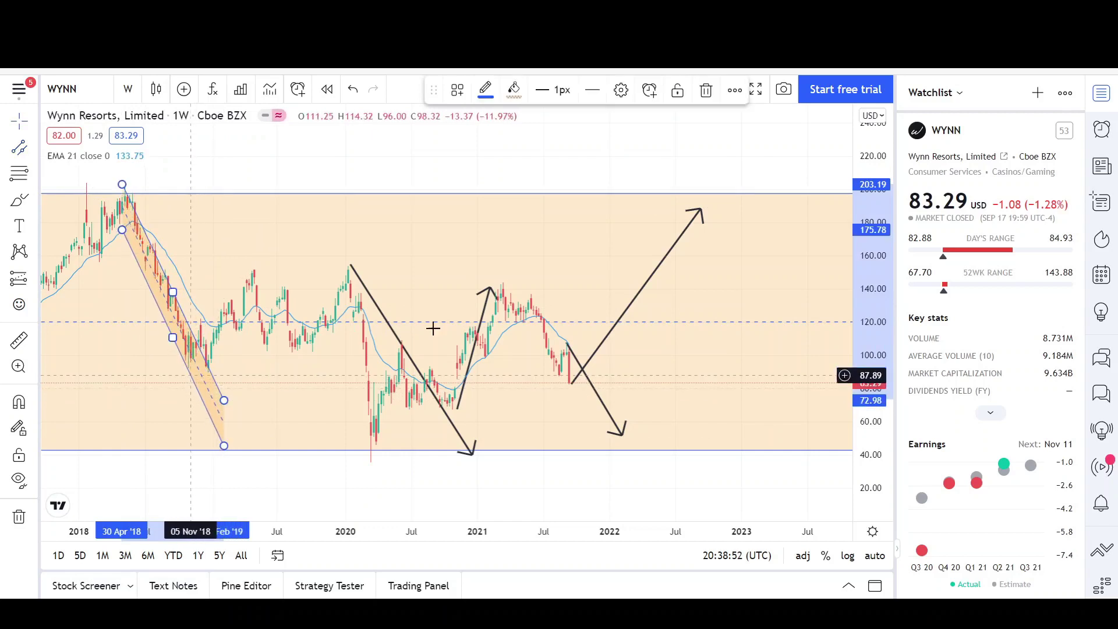
pyautogui.click(564, 326)
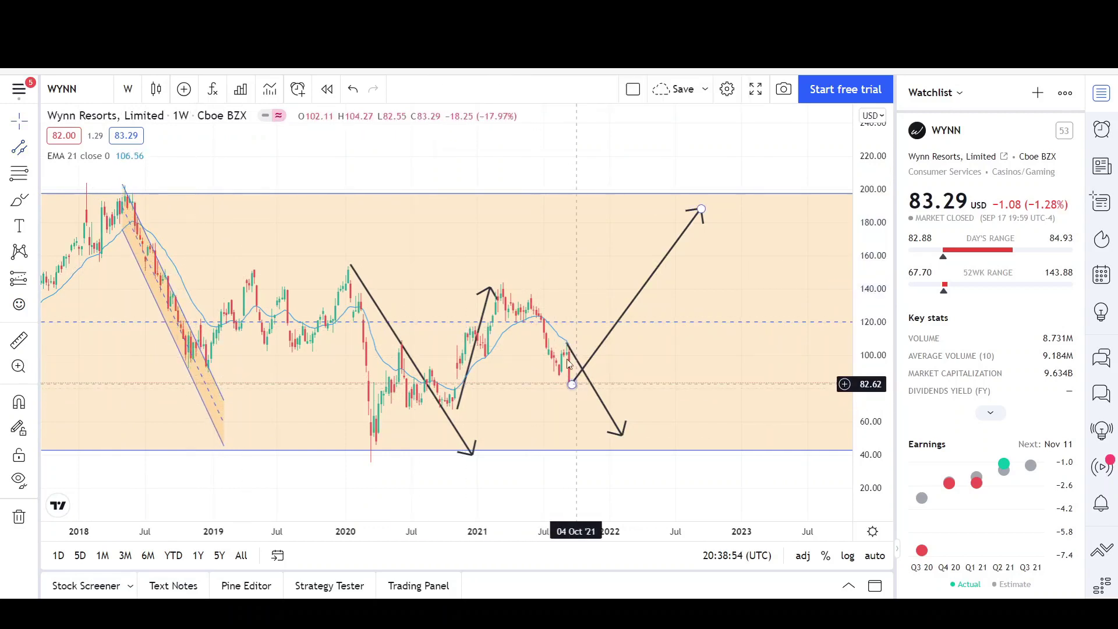
pyautogui.click(523, 277)
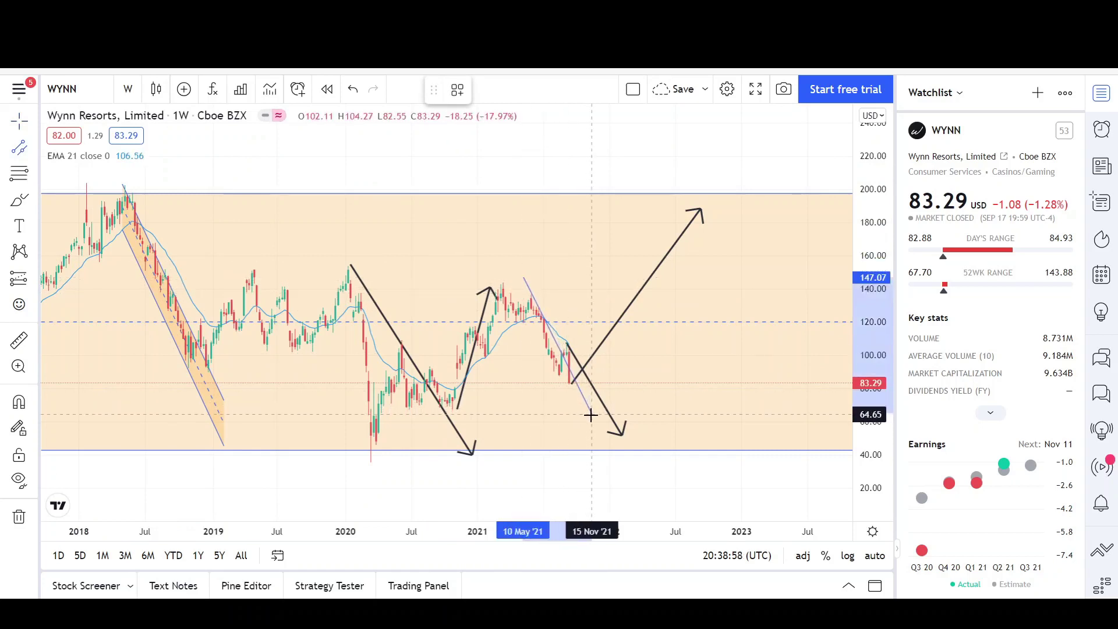
pyautogui.click(591, 419)
pyautogui.click(573, 407)
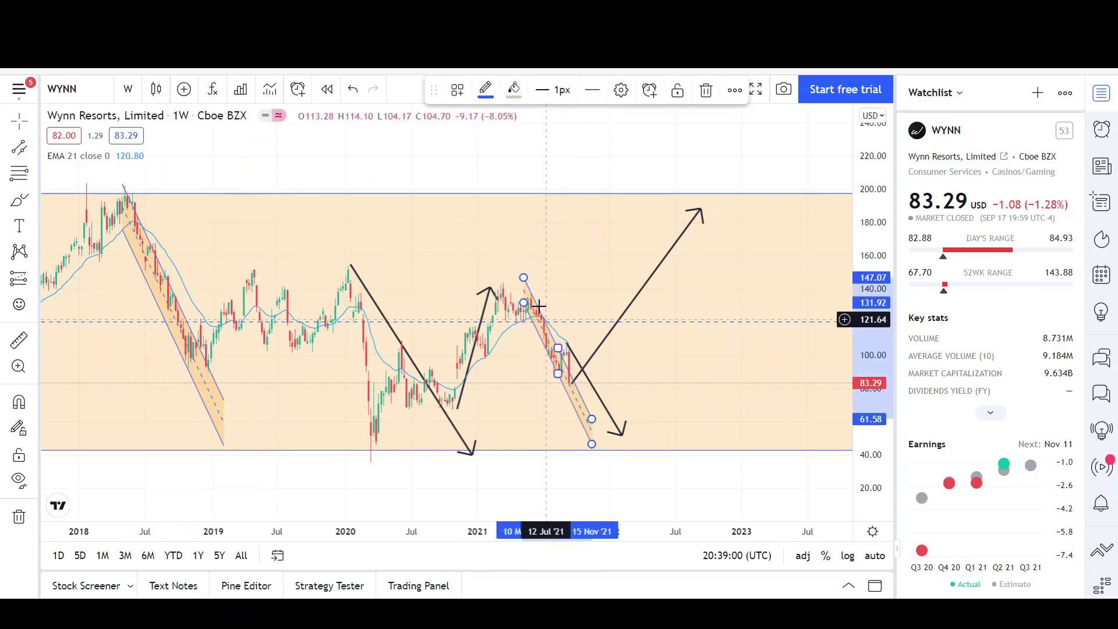
# Step: Give both the 2021 and 2018 channels a teal fill
pyautogui.click(514, 89)
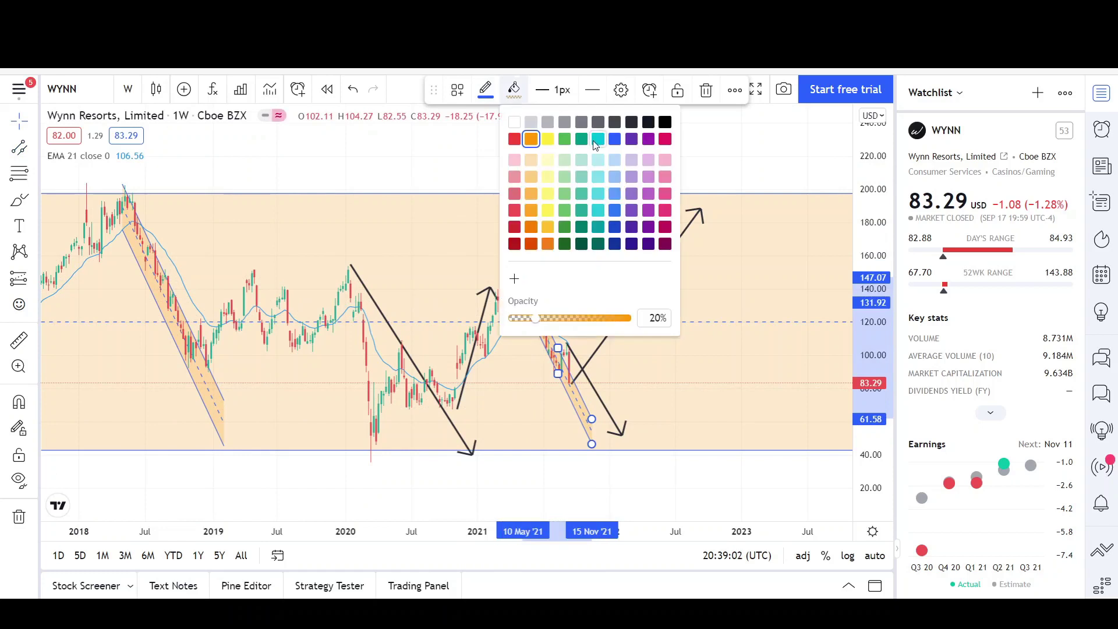
pyautogui.click(596, 140)
pyautogui.click(442, 155)
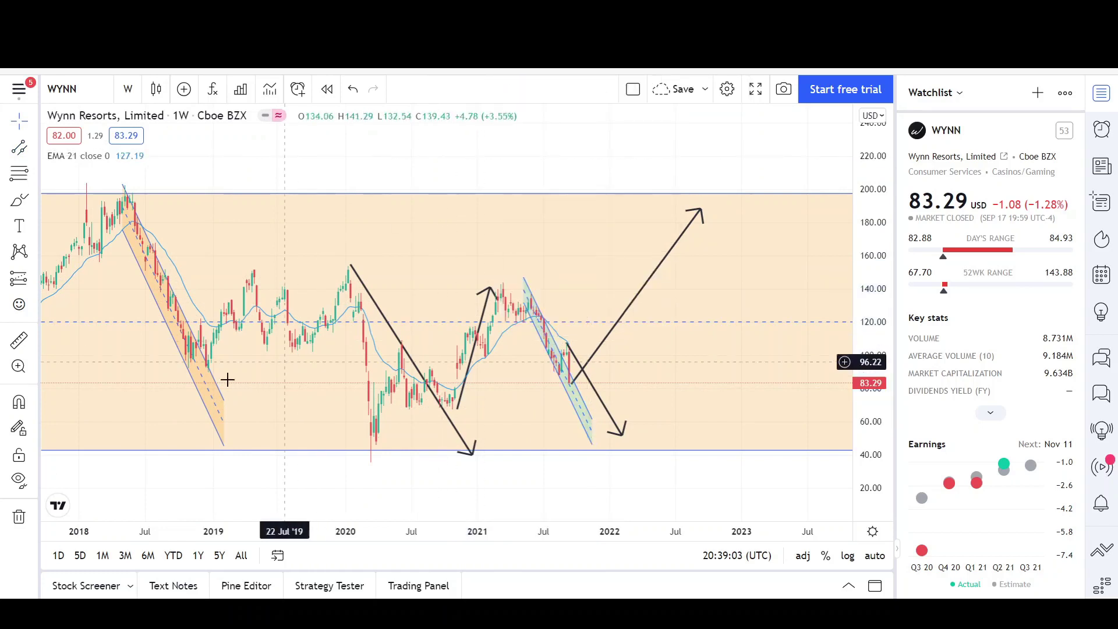
pyautogui.click(192, 332)
pyautogui.click(514, 89)
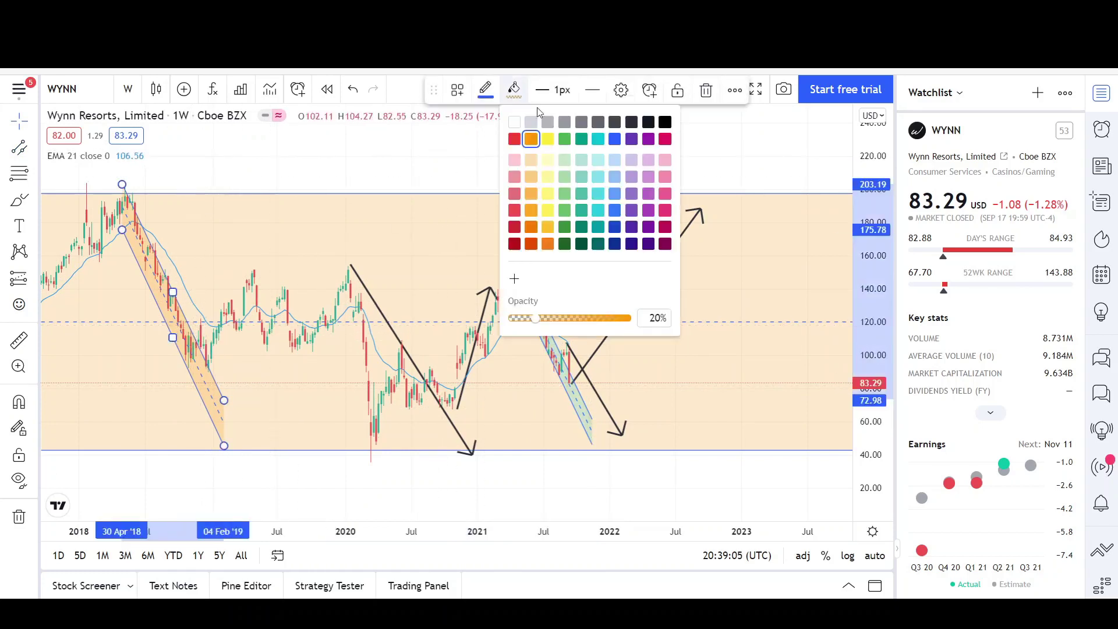
pyautogui.click(593, 142)
pyautogui.click(414, 170)
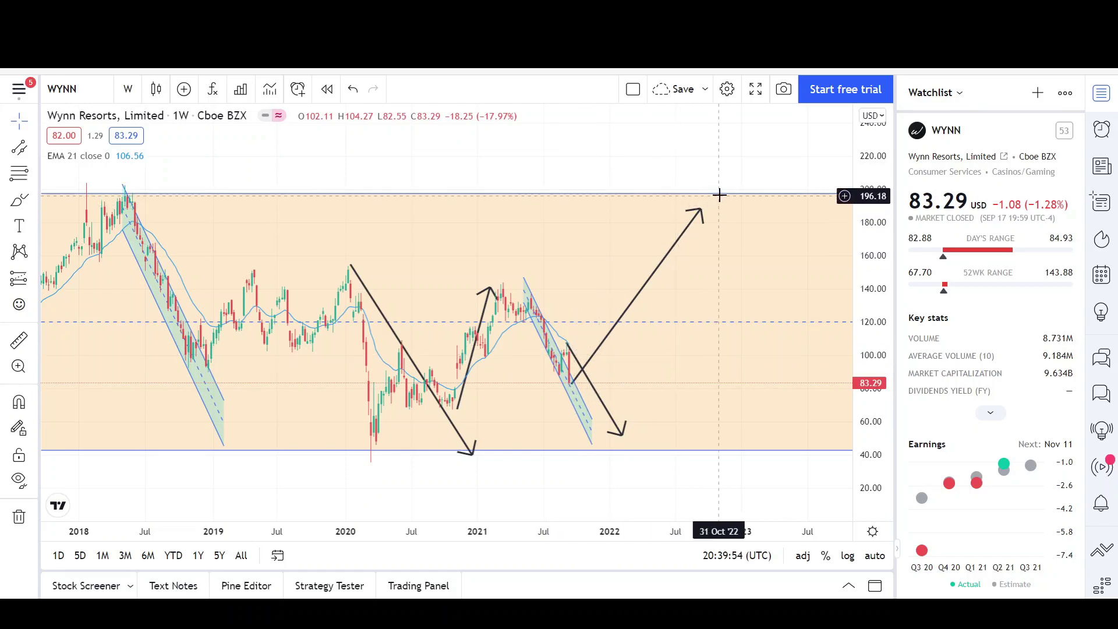
pyautogui.moveTo(293, 534); pyautogui.dragTo(644, 531)
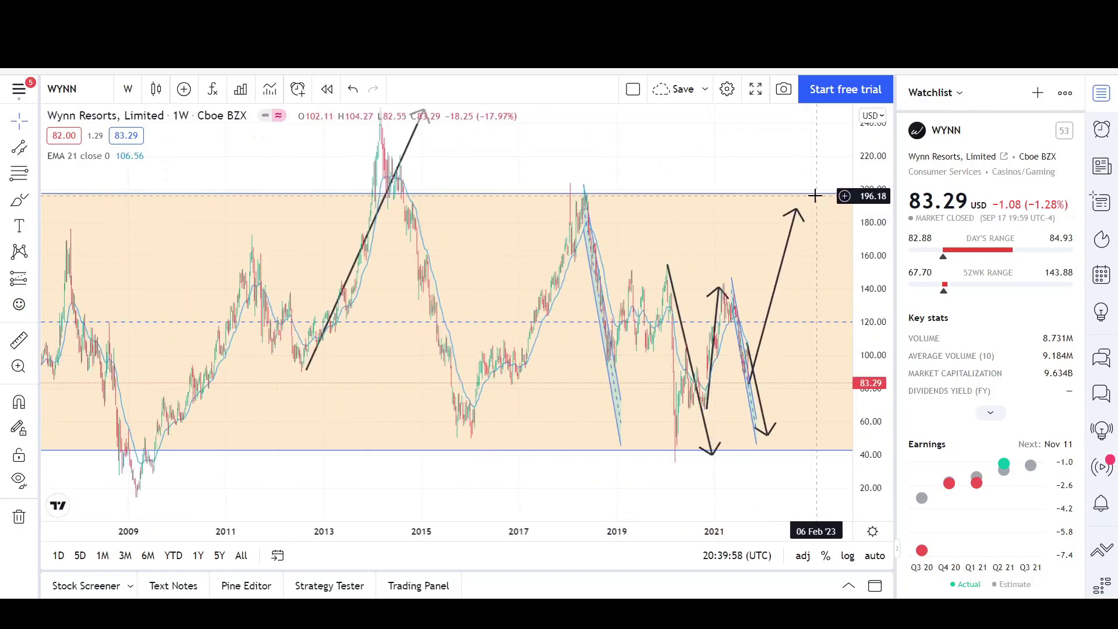
pyautogui.scroll(5, 590, 543)
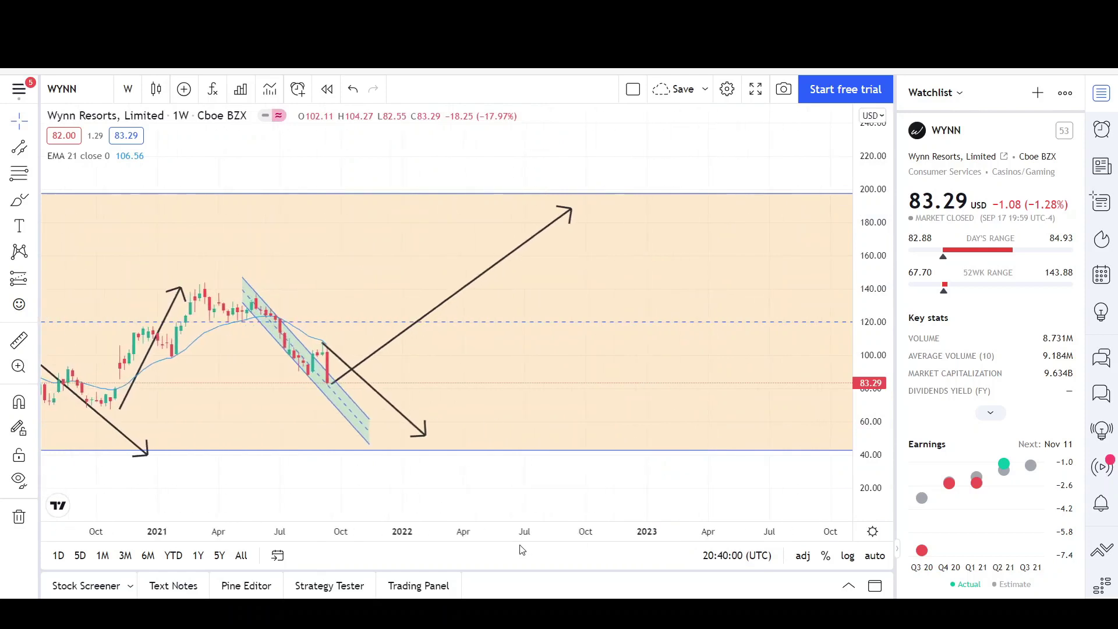
pyautogui.scroll(-5, 529, 487)
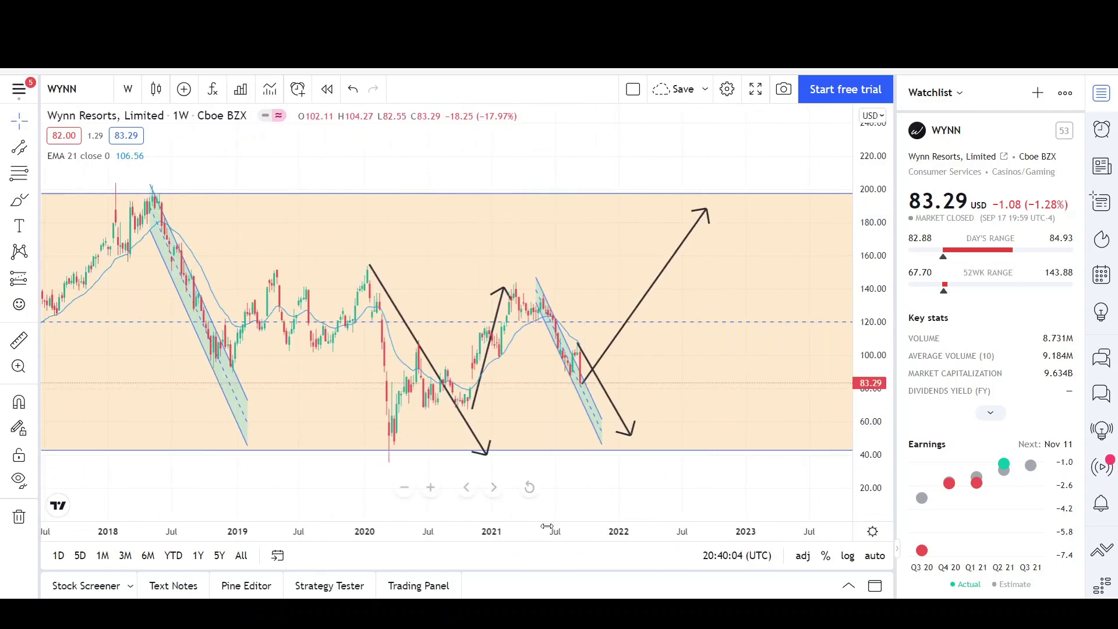
pyautogui.scroll(4, 572, 528)
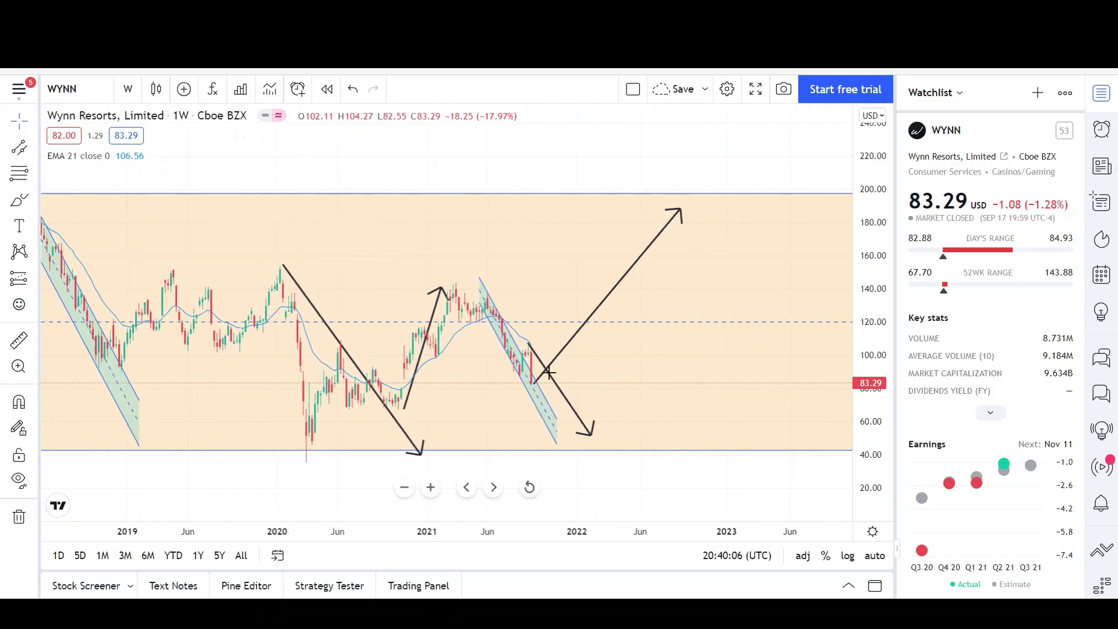